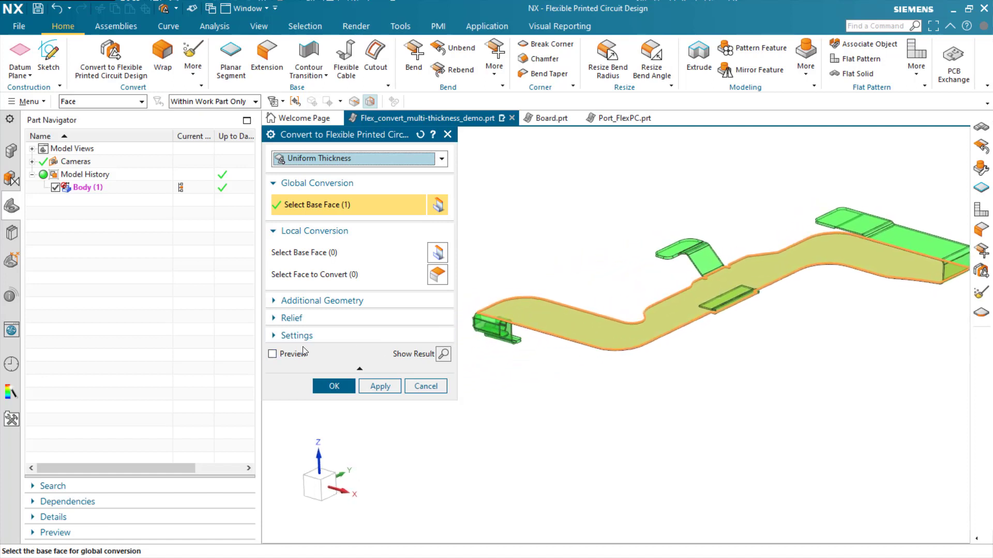
- Preview the conversion as Multi-Thickness, using the upper face of the raised tab mid-strip as base face
{"action": "left_click", "coordinate": [273, 354]}
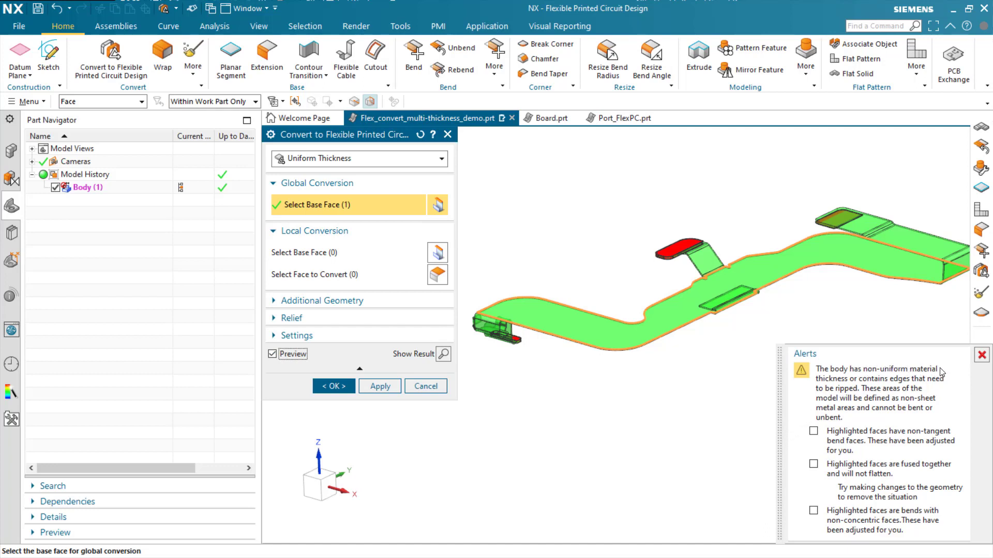
{"action": "left_click", "coordinate": [340, 163]}
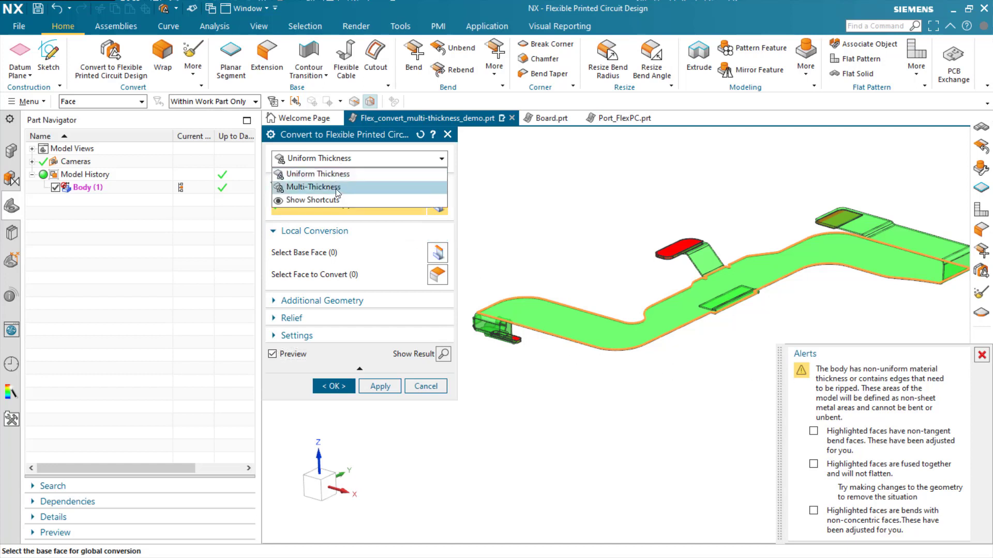
{"action": "left_click", "coordinate": [336, 188]}
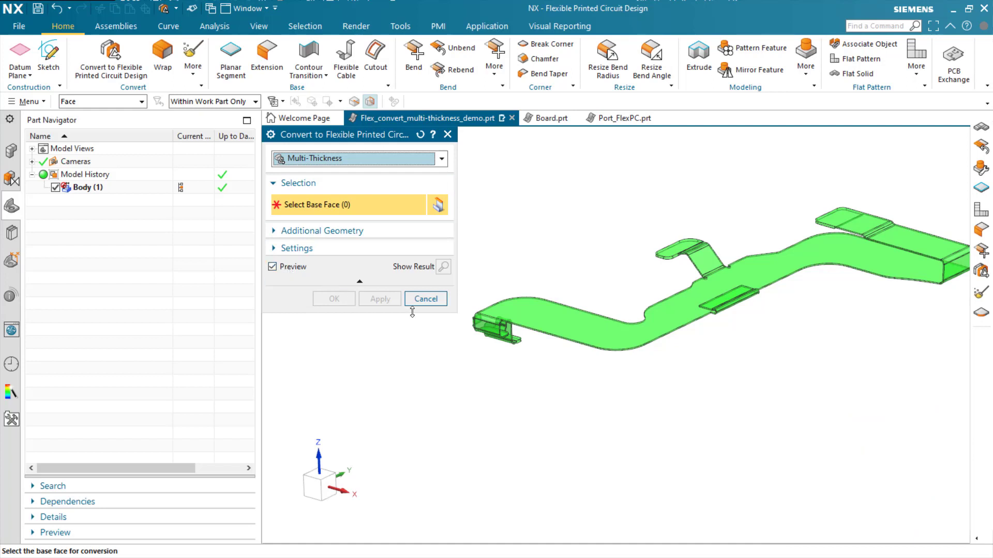
{"action": "left_click", "coordinate": [670, 253]}
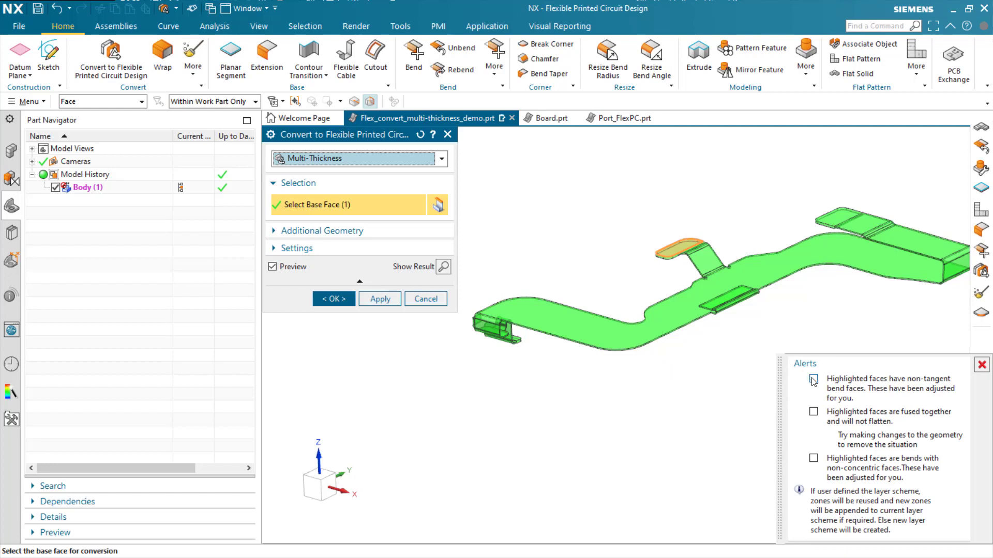
- Examine the faces behind the non-tangent bend, fused-face and non-concentric bend alerts one by one, and cancel the conversion
{"action": "left_click", "coordinate": [813, 379]}
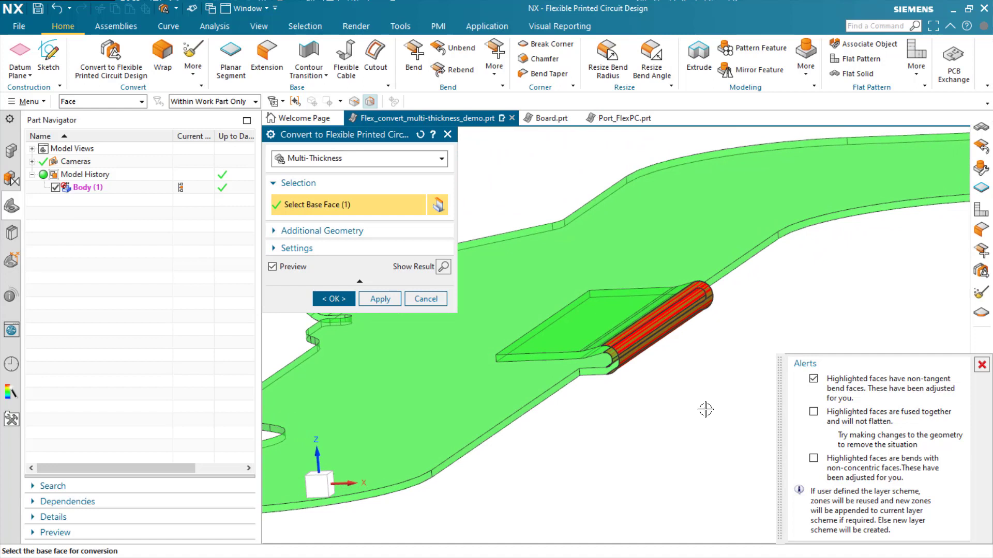
{"action": "left_click", "coordinate": [813, 382]}
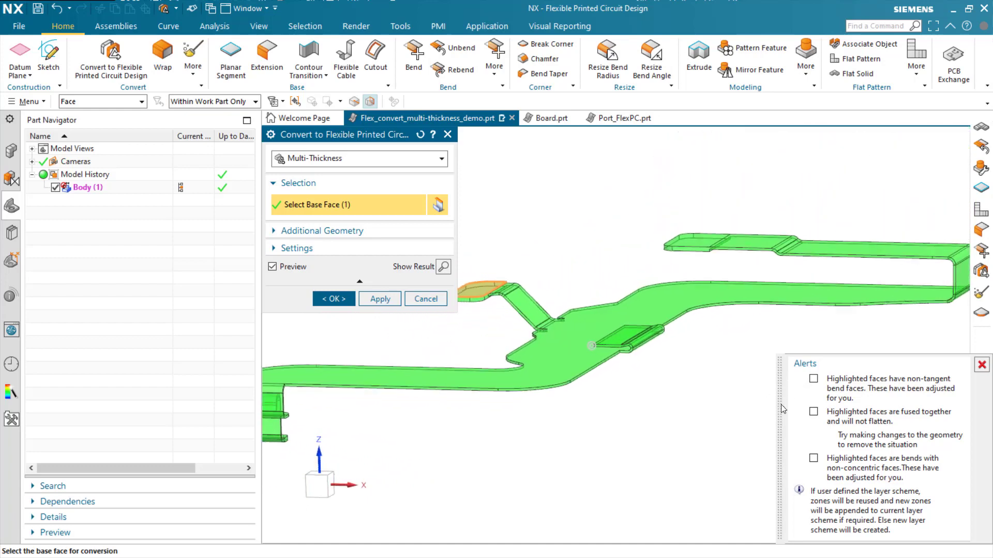
{"action": "left_click", "coordinate": [814, 412]}
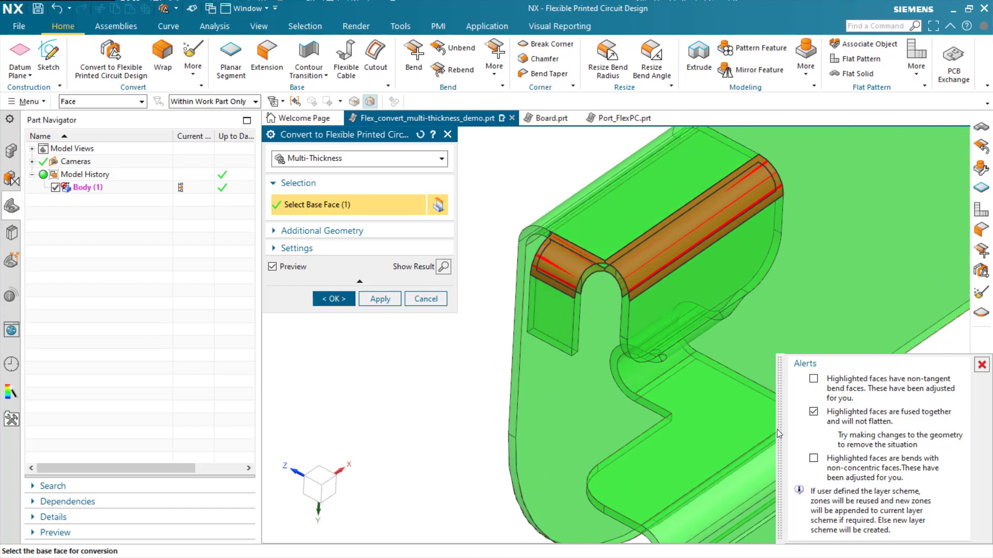
{"action": "left_click", "coordinate": [813, 412]}
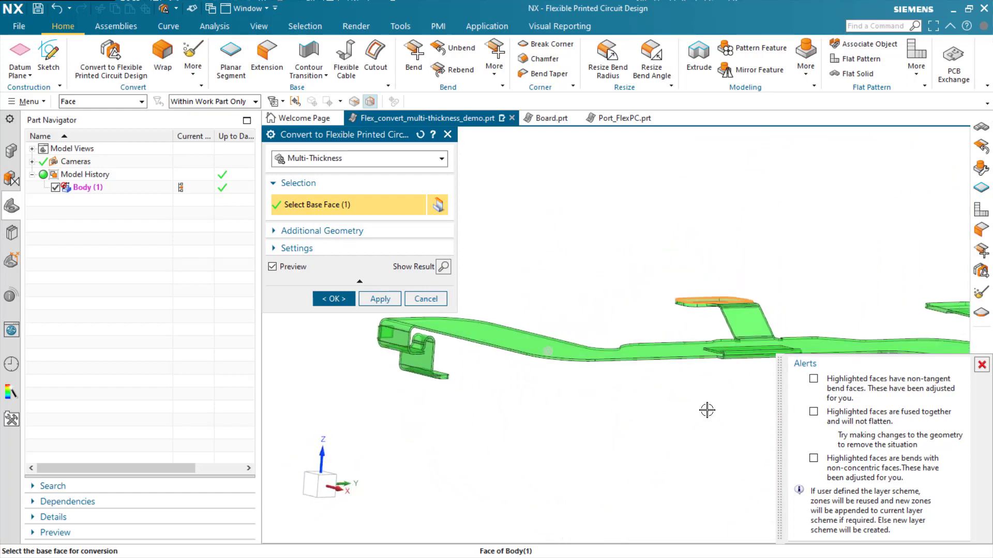
{"action": "left_click", "coordinate": [814, 458]}
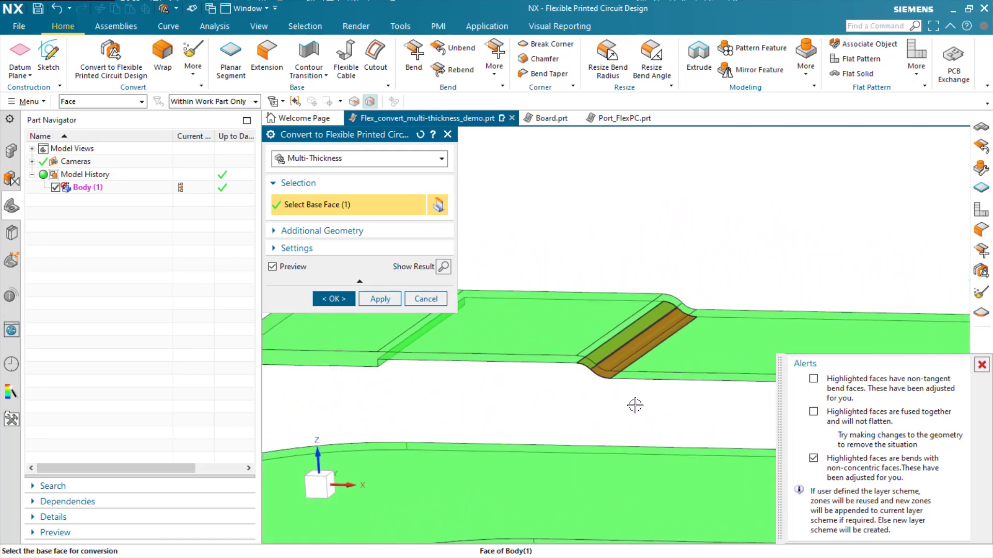
{"action": "left_click", "coordinate": [813, 459]}
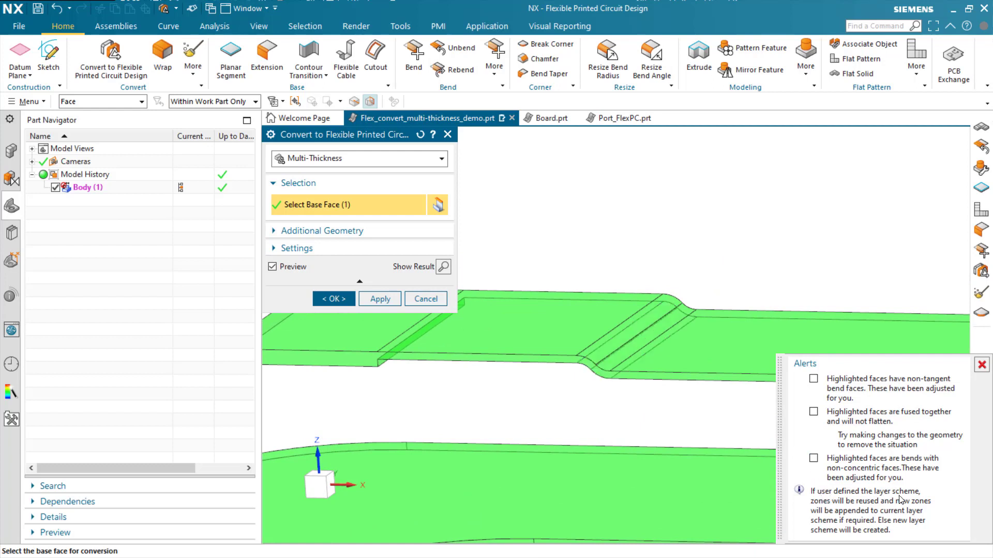
{"action": "left_click", "coordinate": [433, 301]}
- In the Modeling application, delete the curved face at the closed end of the U-shaped slot between the two fused bends
{"action": "scroll", "coordinate": [455, 299], "scroll_direction": "down", "scroll_amount": 5}
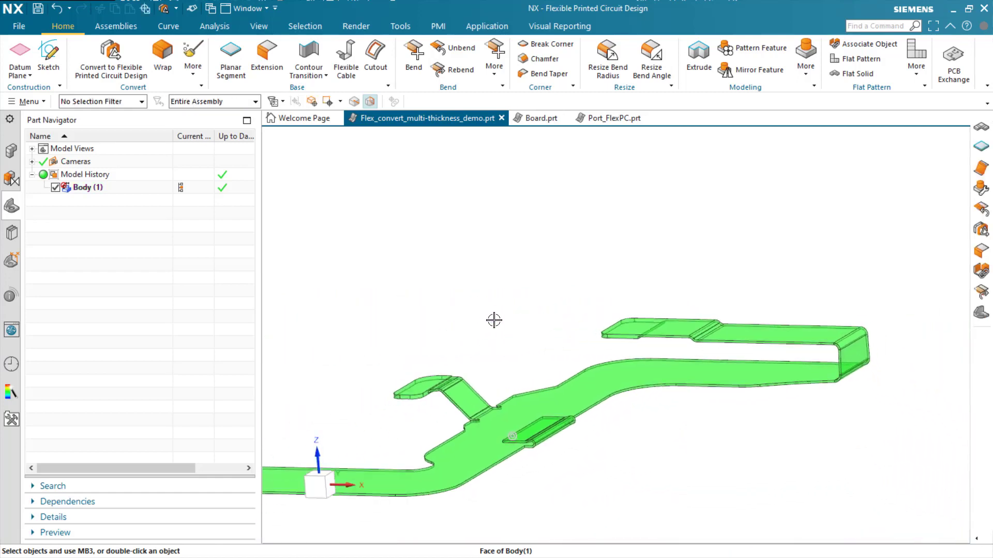
{"action": "middle_click_drag", "start_coordinate": [494, 320], "coordinate": [558, 339]}
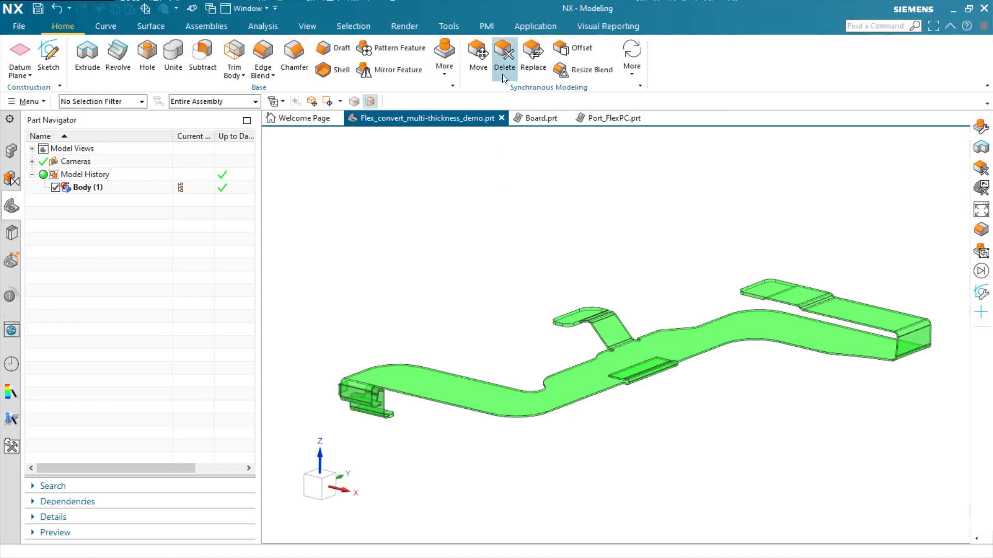
{"action": "left_click", "coordinate": [502, 68]}
{"action": "middle_click_drag", "start_coordinate": [492, 212], "coordinate": [512, 366]}
{"action": "scroll", "coordinate": [511, 365], "scroll_direction": "up", "scroll_amount": 8}
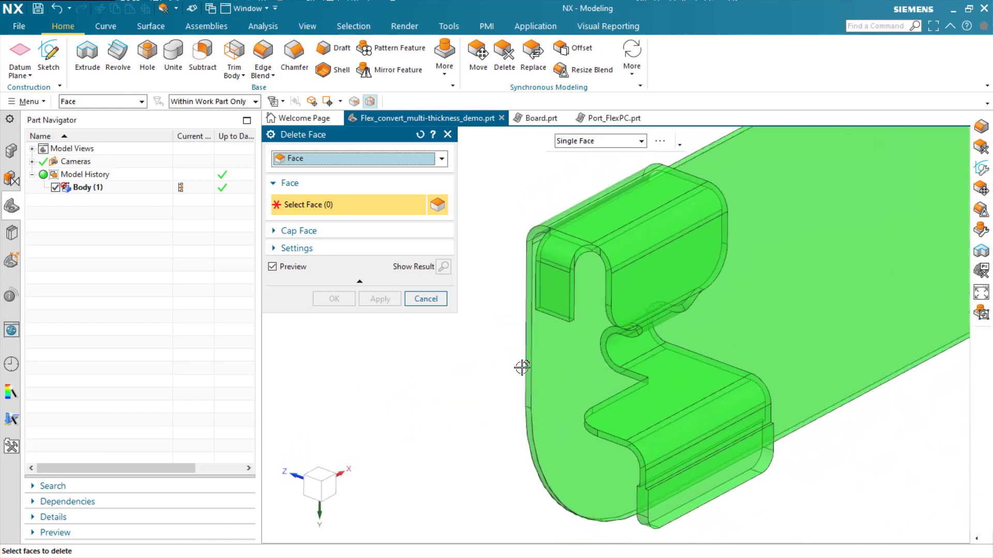
{"action": "scroll", "coordinate": [523, 367], "scroll_direction": "up", "scroll_amount": 6}
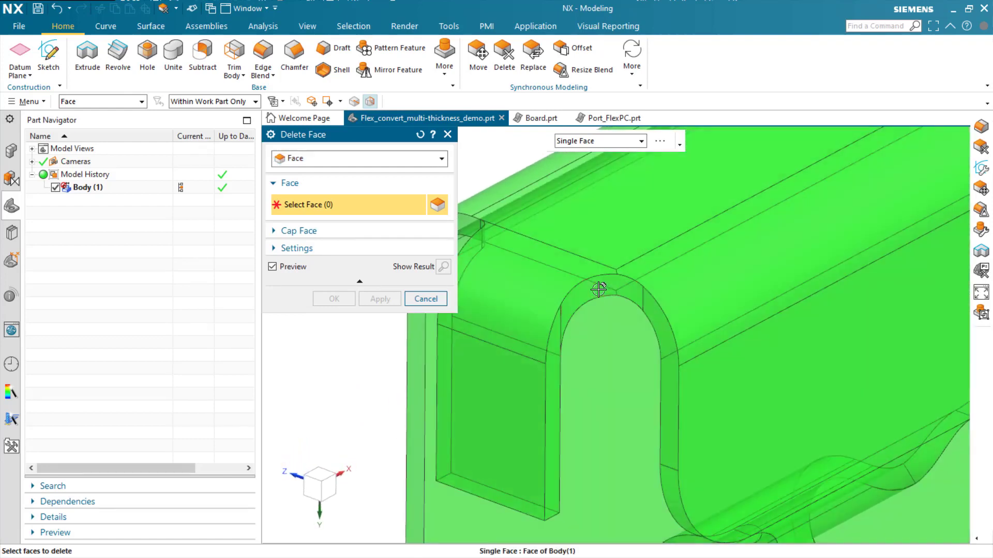
{"action": "left_click", "coordinate": [599, 290]}
{"action": "left_click", "coordinate": [335, 300]}
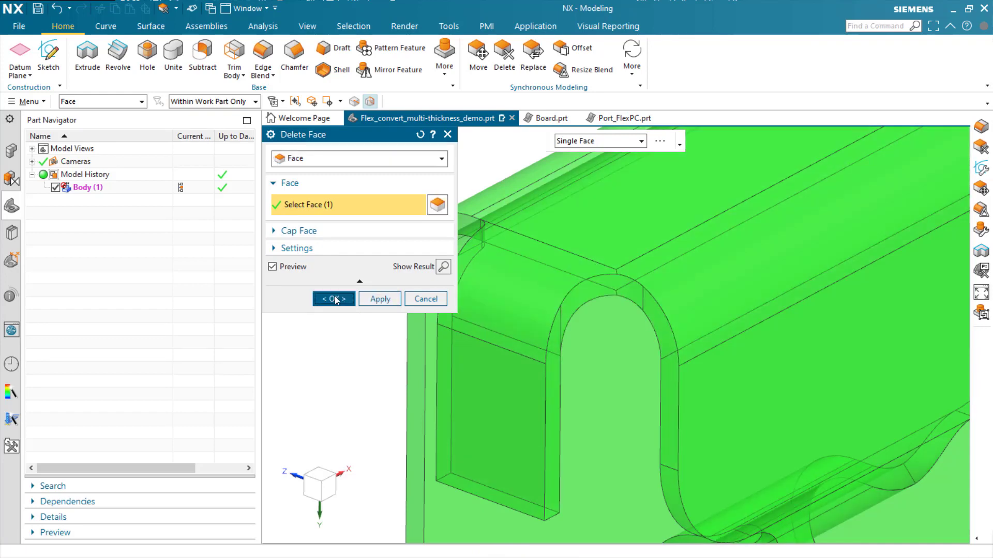
- In Flexible Printed Circuit Design, convert the body as Multi-Thickness with preview on, using the raised middle tab's upper face as base face
{"action": "scroll", "coordinate": [355, 324], "scroll_direction": "down", "scroll_amount": 3}
{"action": "middle_click_drag", "start_coordinate": [355, 324], "coordinate": [363, 323]}
{"action": "scroll", "coordinate": [358, 323], "scroll_direction": "down", "scroll_amount": 5}
{"action": "scroll", "coordinate": [363, 323], "scroll_direction": "down", "scroll_amount": 3}
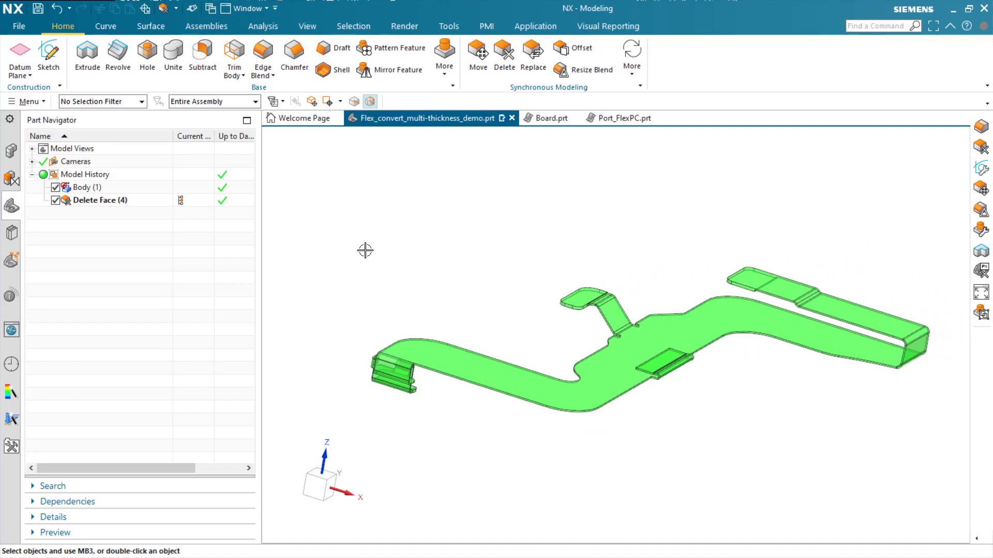
{"action": "key", "text": "ctrl+alt+f"}
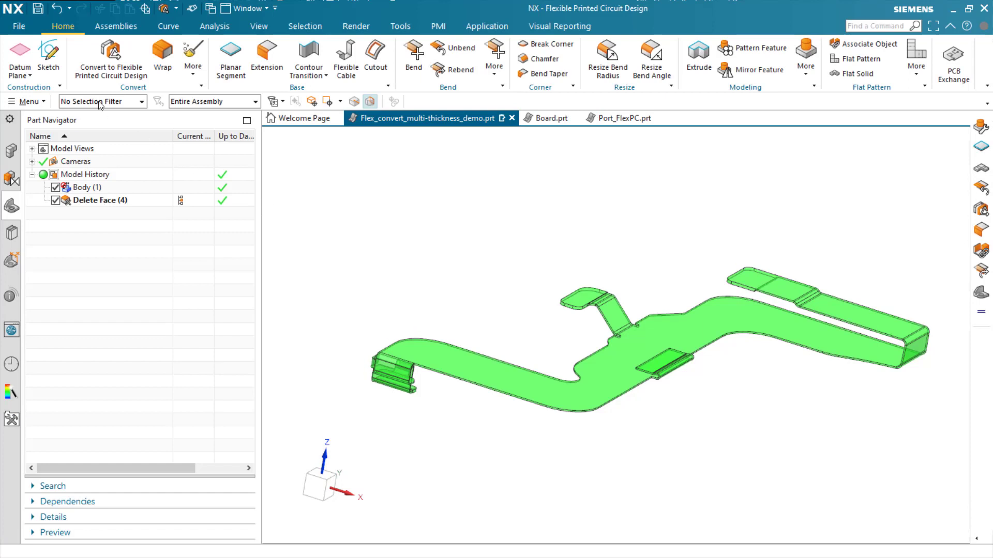
{"action": "left_click", "coordinate": [110, 57]}
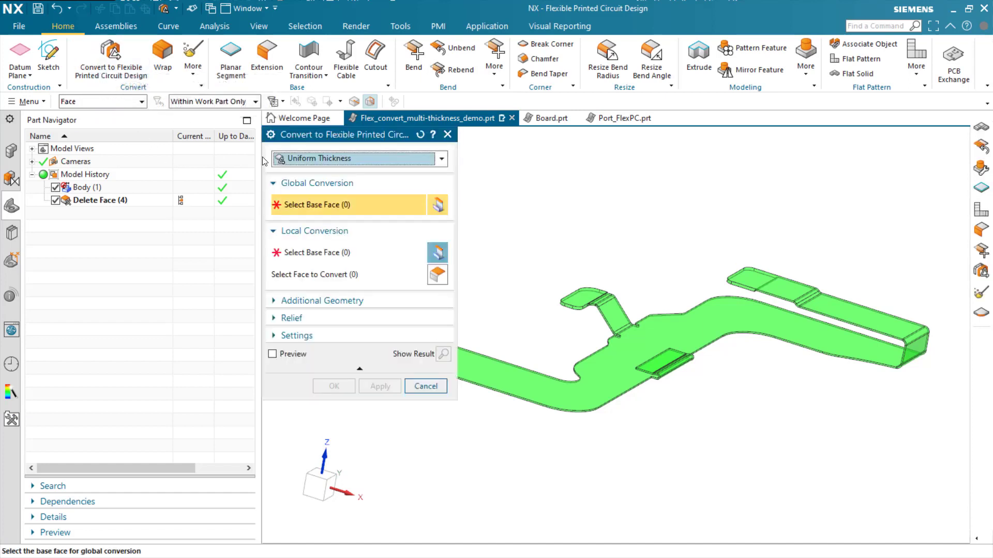
{"action": "left_click", "coordinate": [285, 160]}
{"action": "left_click", "coordinate": [287, 184]}
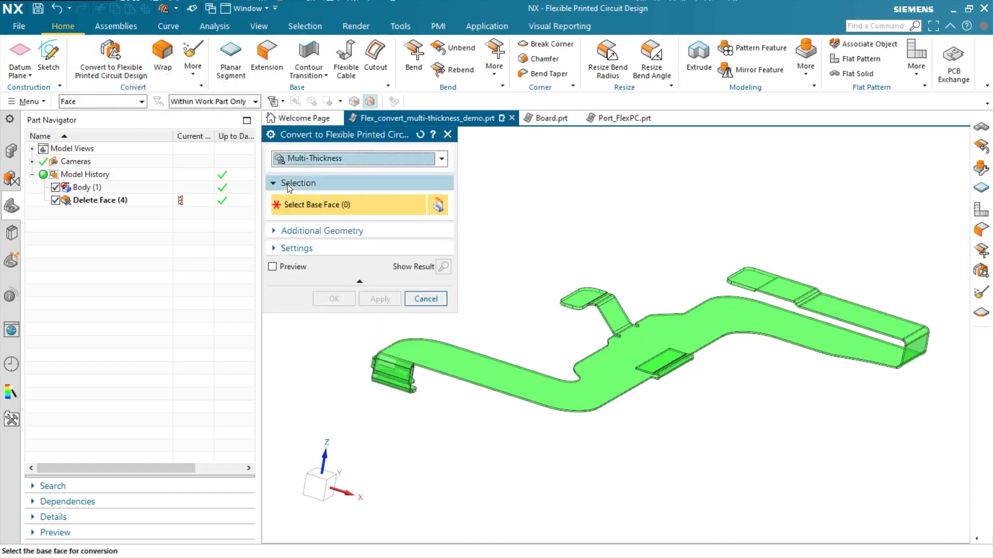
{"action": "left_click", "coordinate": [573, 295]}
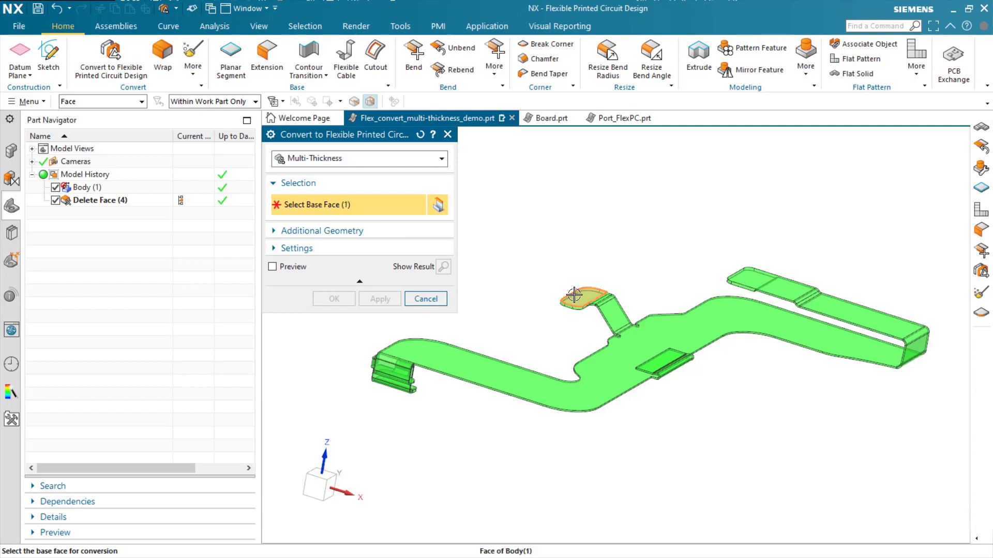
{"action": "left_click", "coordinate": [305, 267]}
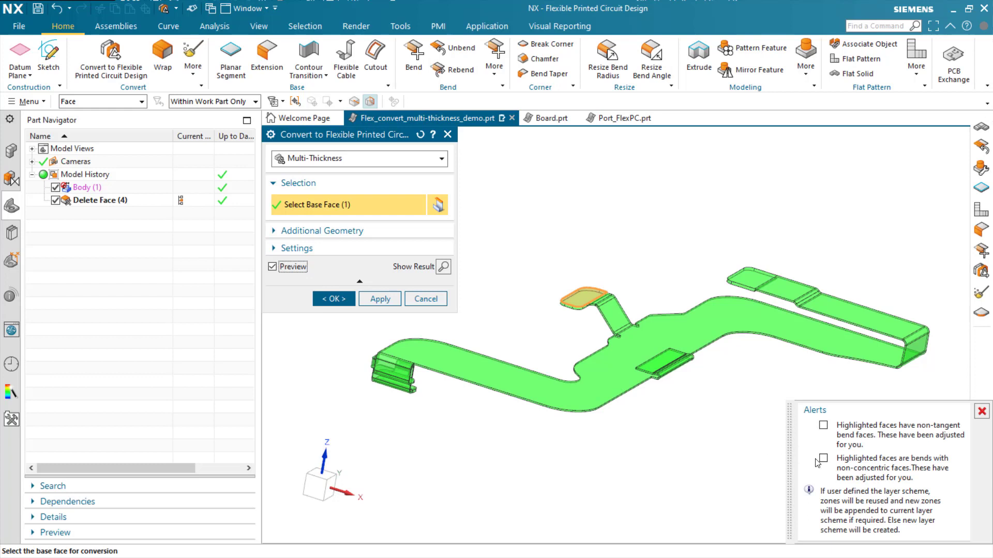
{"action": "left_click", "coordinate": [326, 299]}
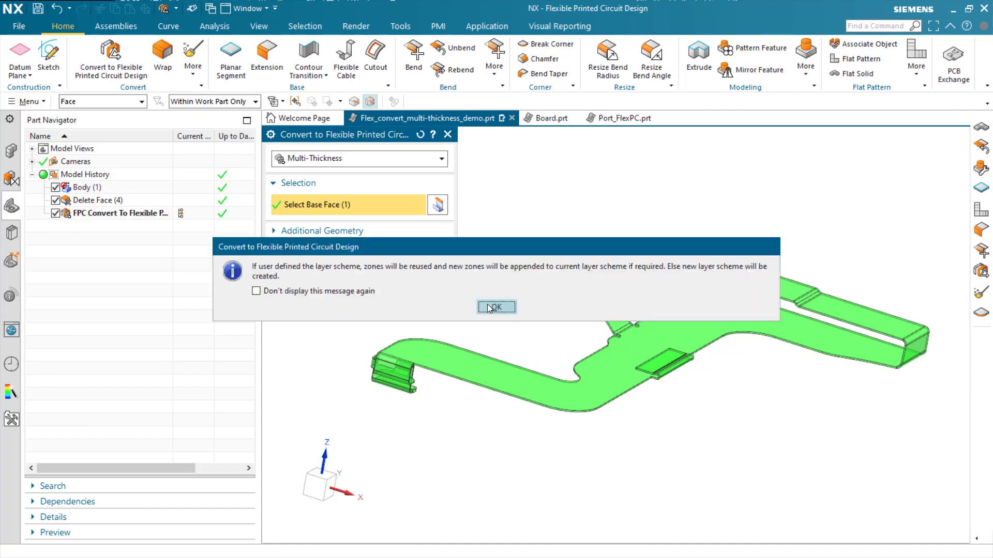
{"action": "left_click", "coordinate": [487, 306]}
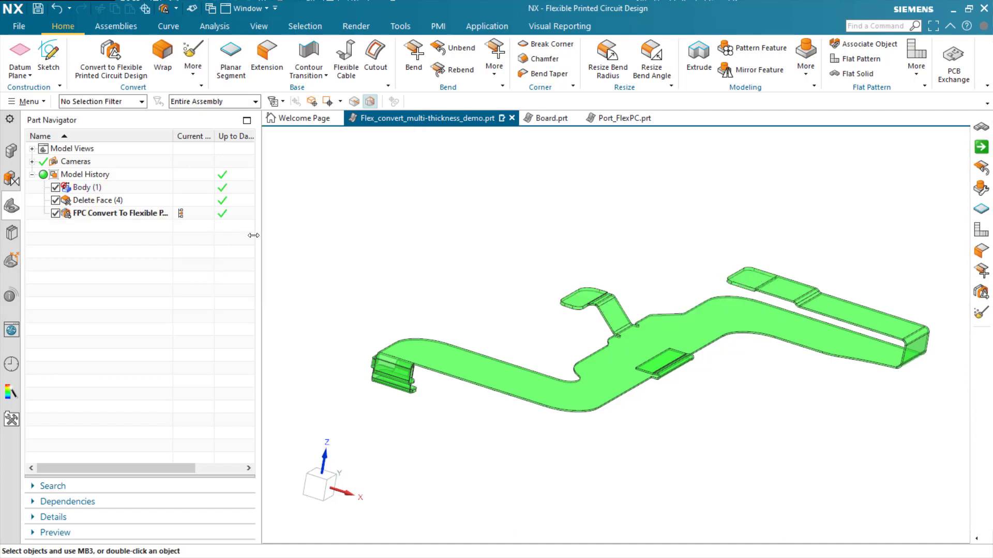
- Examine the zone thicknesses and offsets of Layer_Scheme_1 in the Flexible Printed Circuit Design preferences, leaving them unedited
{"action": "left_click", "coordinate": [19, 26]}
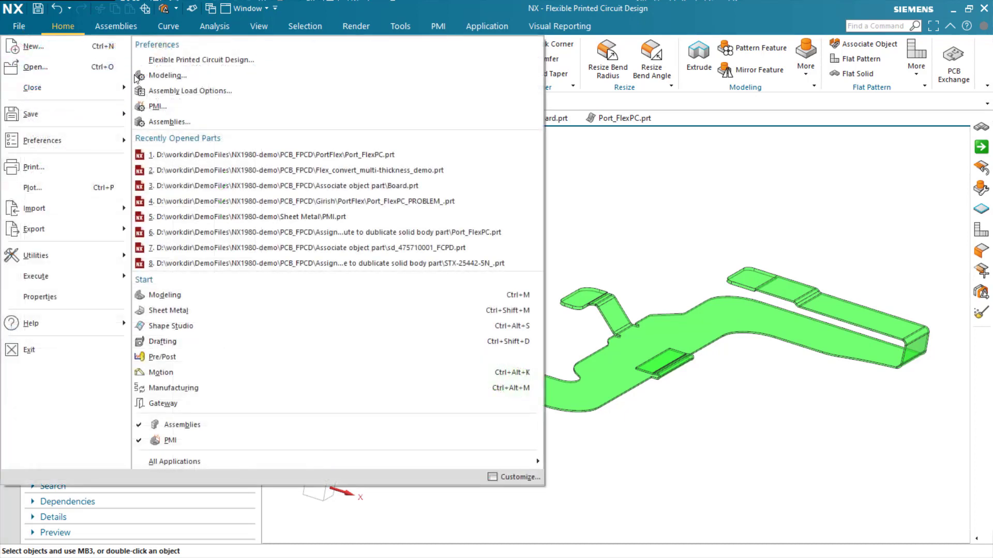
{"action": "left_click", "coordinate": [159, 60]}
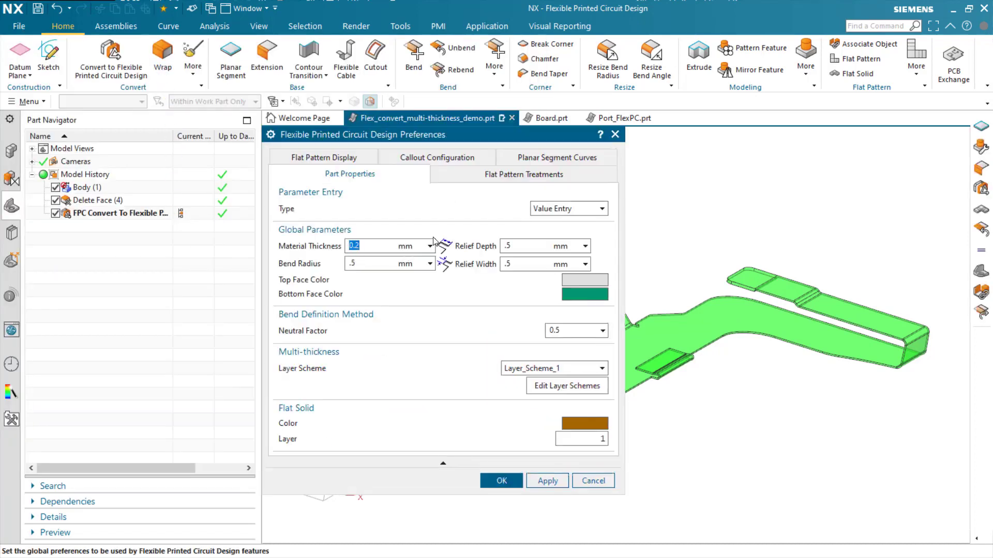
{"action": "left_click", "coordinate": [554, 385]}
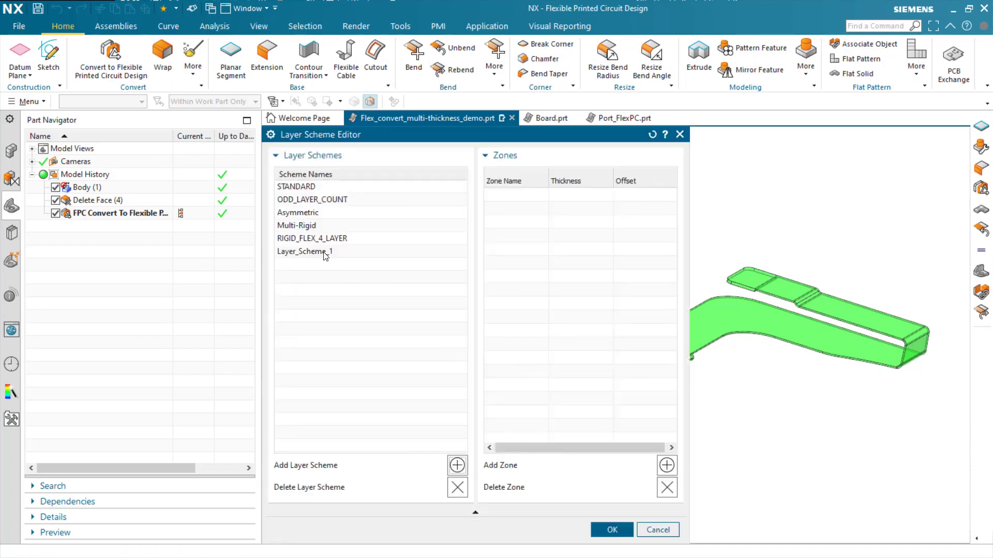
{"action": "left_click", "coordinate": [325, 252]}
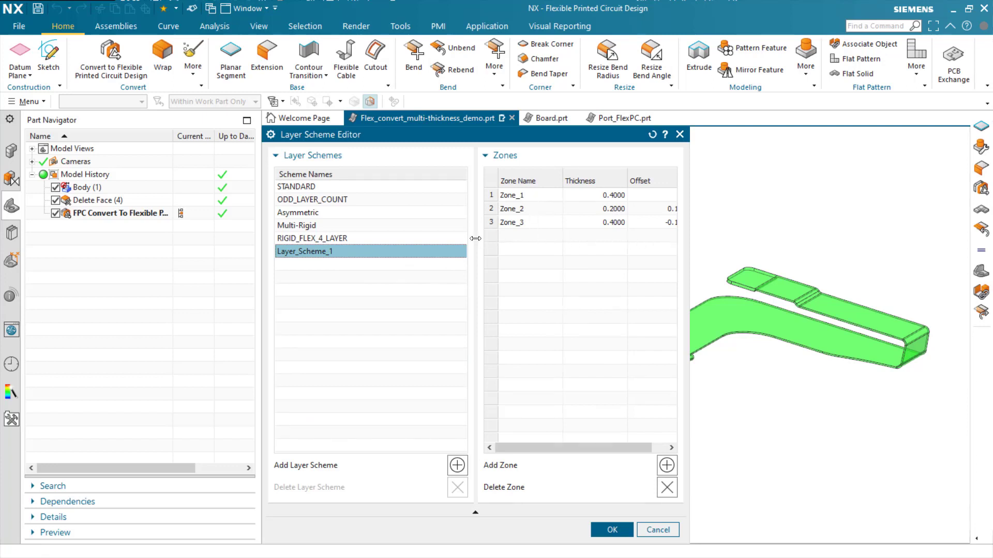
{"action": "left_click_drag", "start_coordinate": [475, 239], "coordinate": [406, 245]}
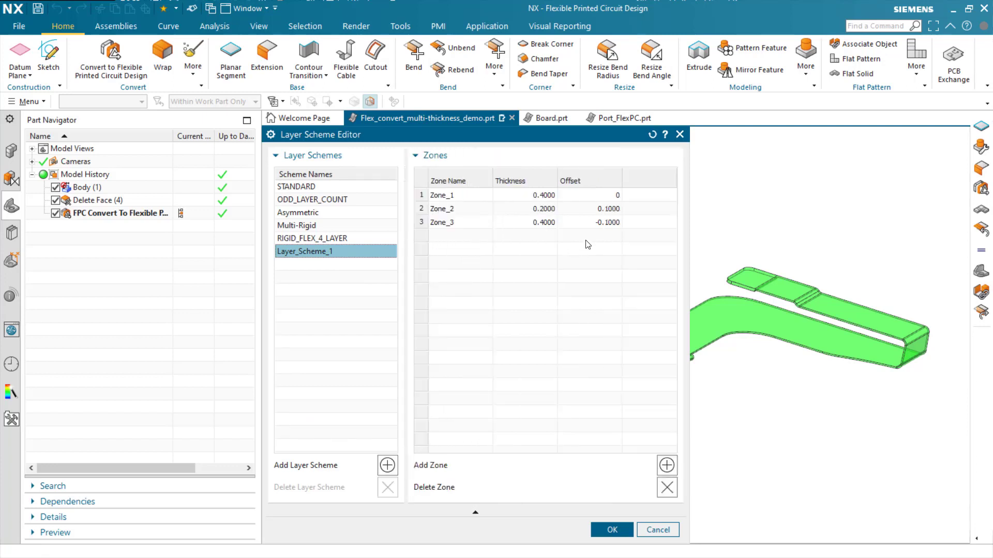
{"action": "left_click", "coordinate": [658, 530]}
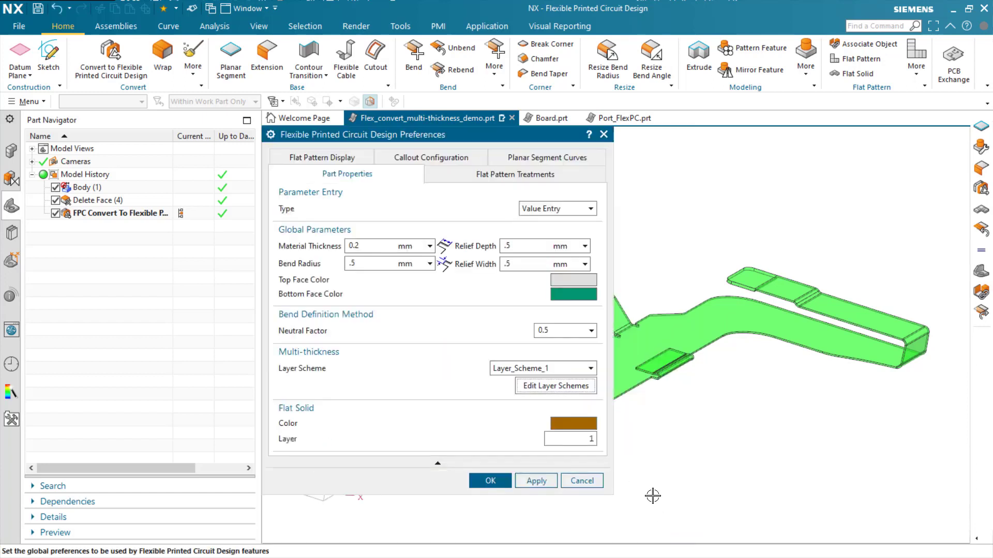
{"action": "left_click", "coordinate": [582, 480]}
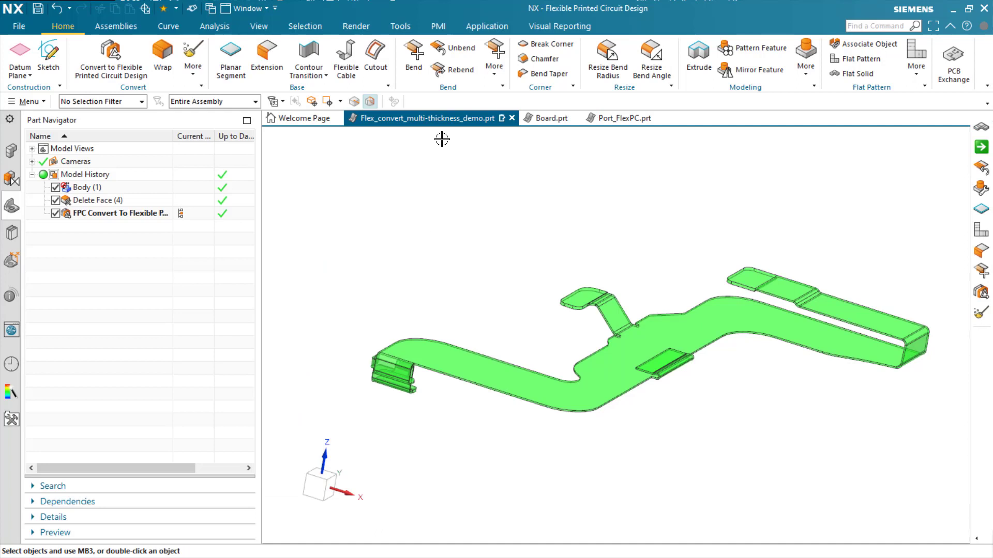
- Unbend all bend faces of the circuit, keeping the main strip's large planar face stationary
{"action": "left_click", "coordinate": [453, 50]}
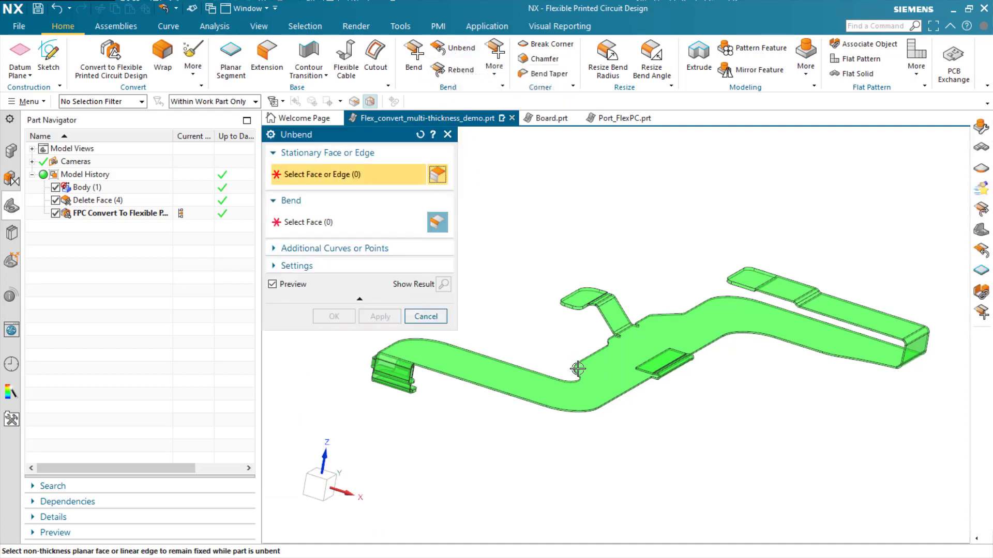
{"action": "left_click", "coordinate": [599, 369]}
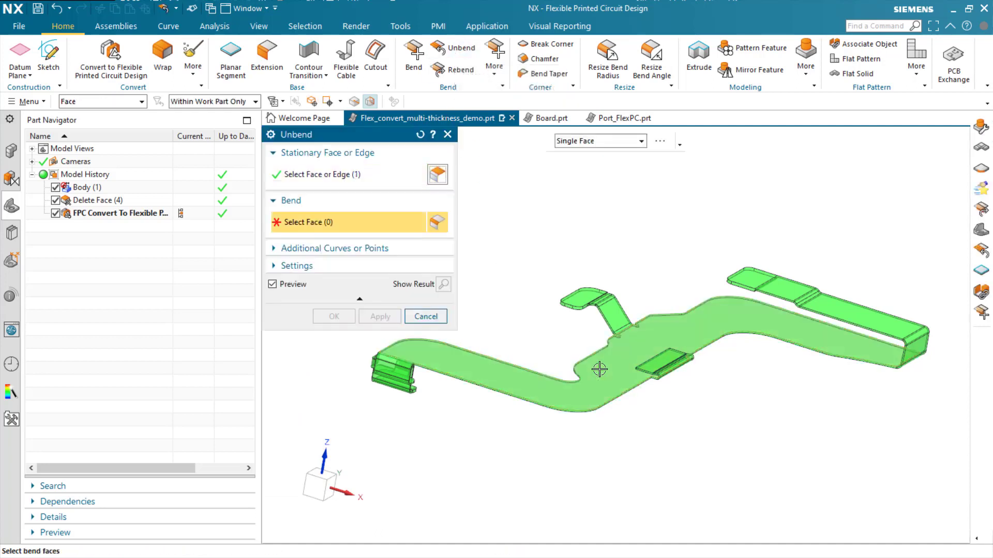
{"action": "key", "text": "ctrl+a"}
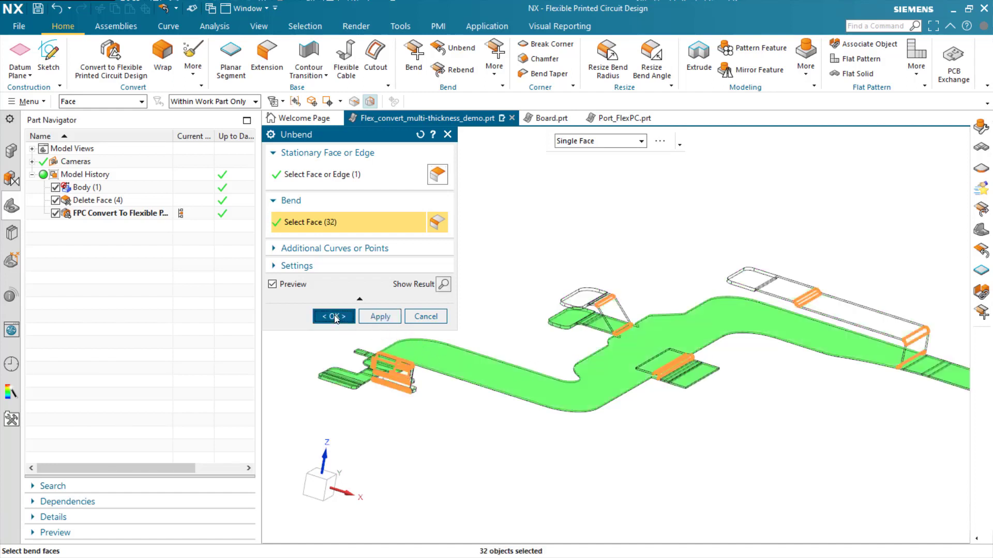
{"action": "left_click", "coordinate": [334, 317]}
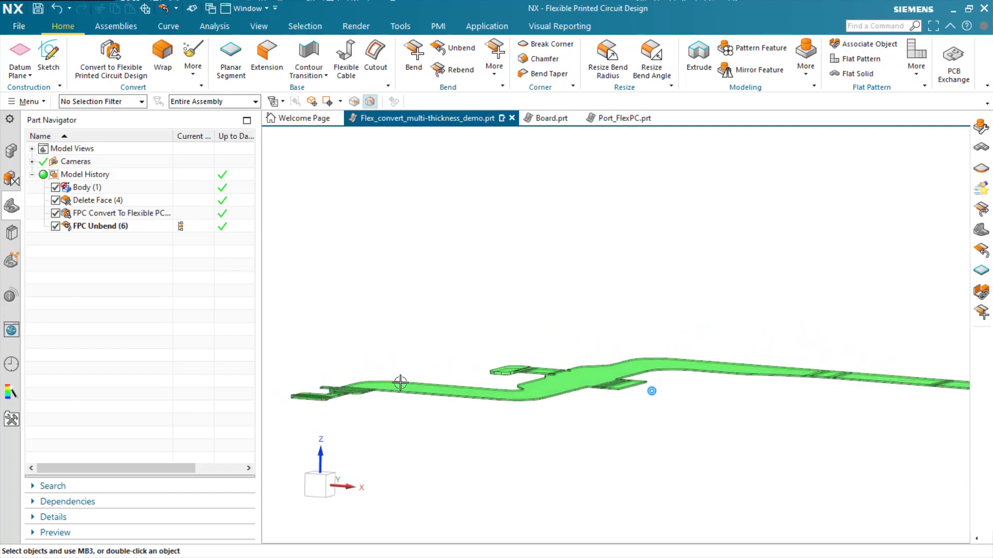
- Delete the FPC Unbend feature and break the sharp edge at the slot's closed end with a 0.2 mm blend
{"action": "left_click", "coordinate": [87, 228]}
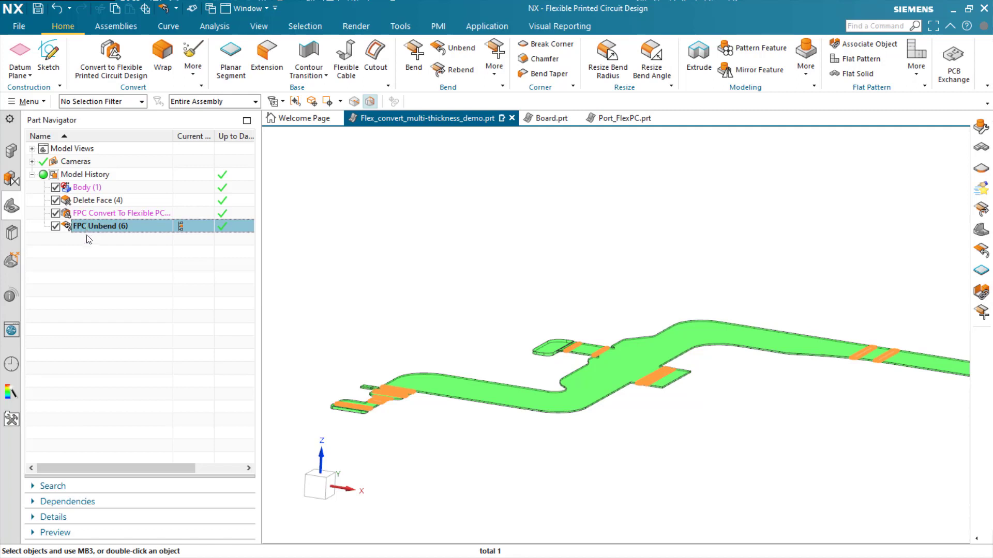
{"action": "key", "text": "Delete"}
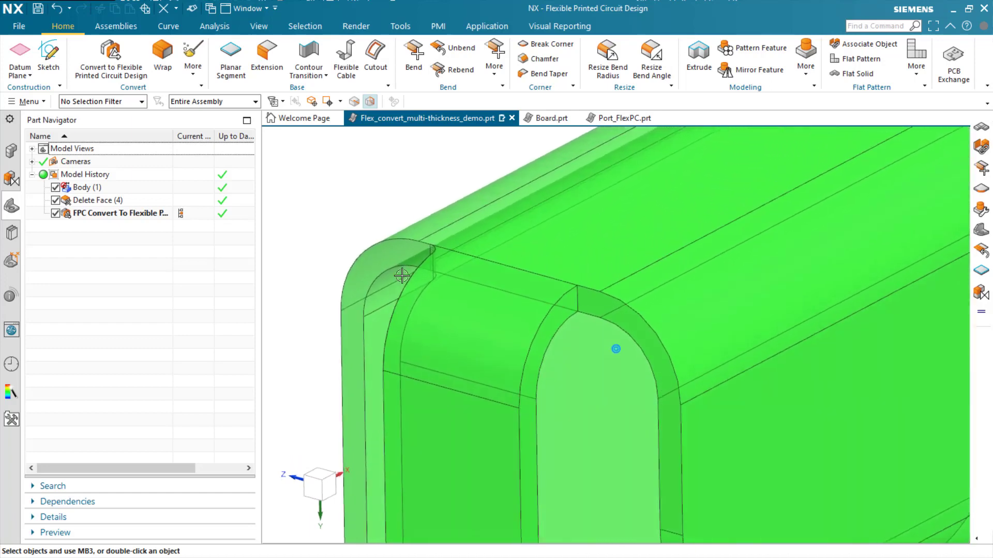
{"action": "left_click", "coordinate": [546, 44]}
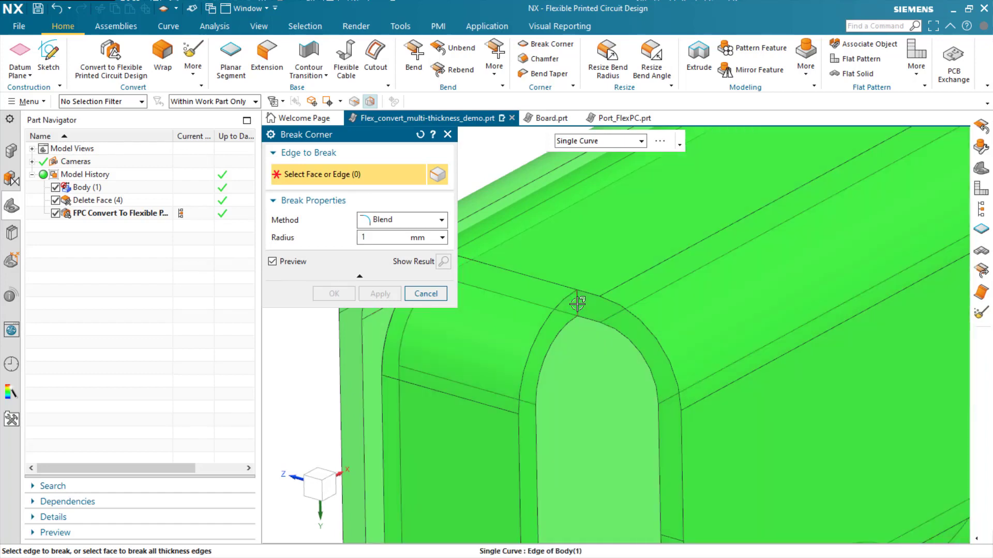
{"action": "left_click", "coordinate": [576, 302]}
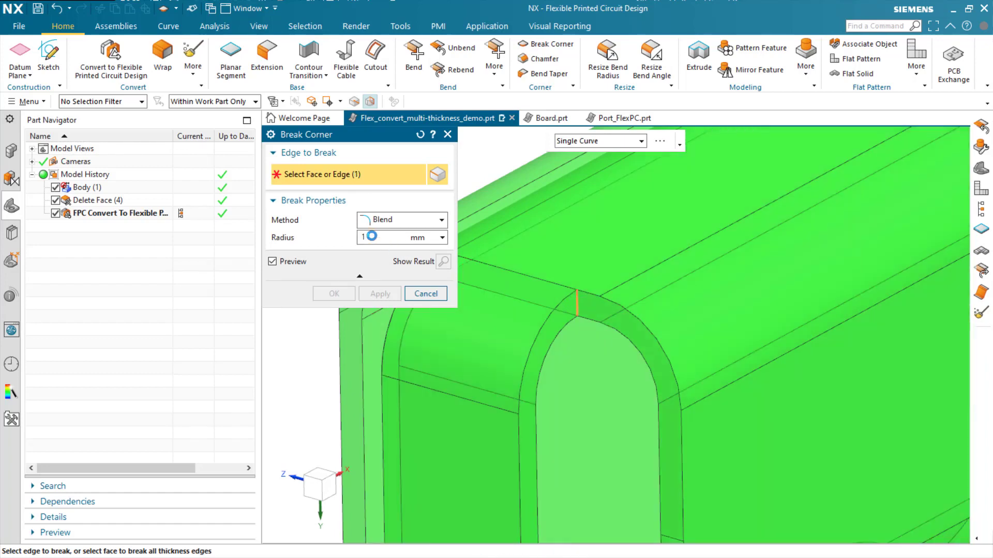
{"action": "type", "text": ".1"}
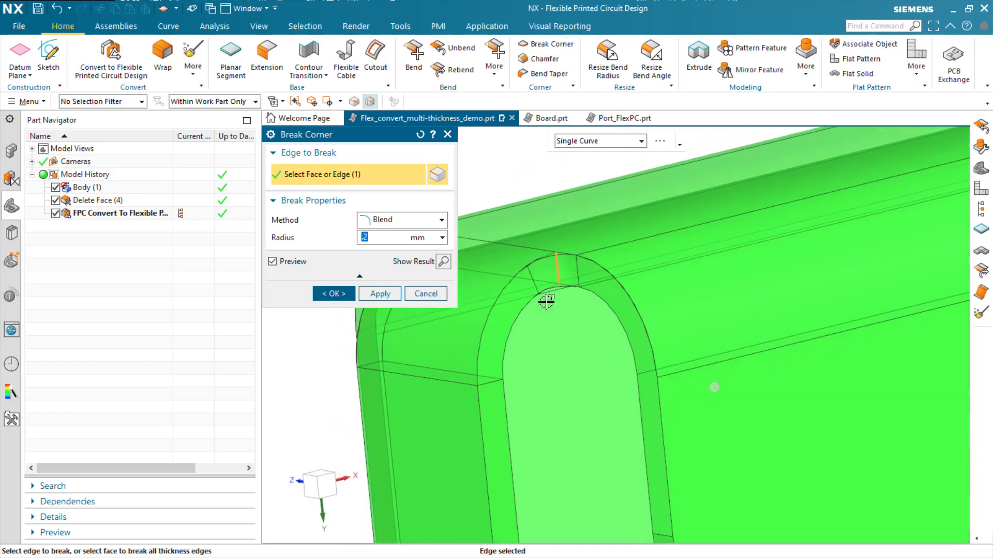
{"action": "type", "text": ".2"}
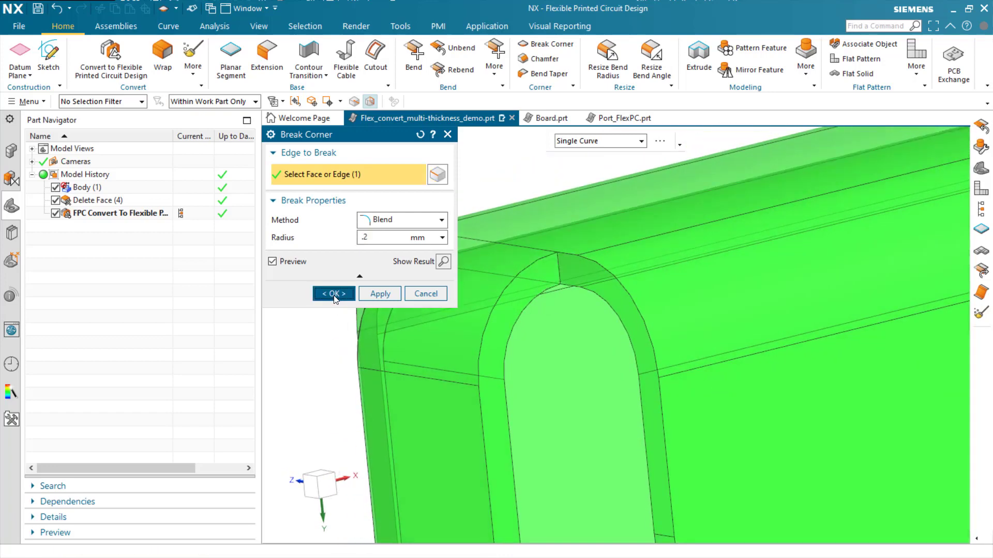
{"action": "left_click", "coordinate": [334, 294]}
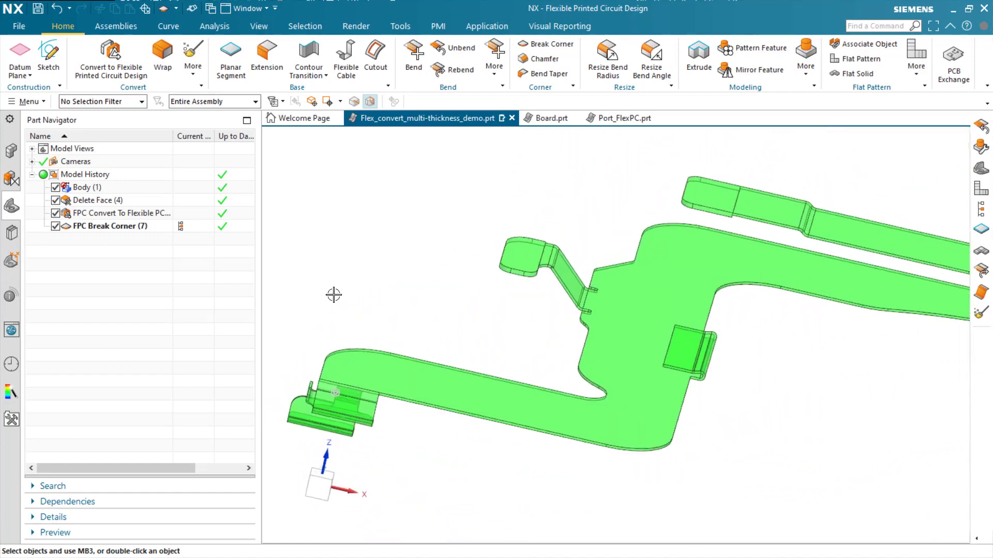
- Switch to Board.prt and look through its assembly components, constraints and model history
{"action": "left_click", "coordinate": [551, 119]}
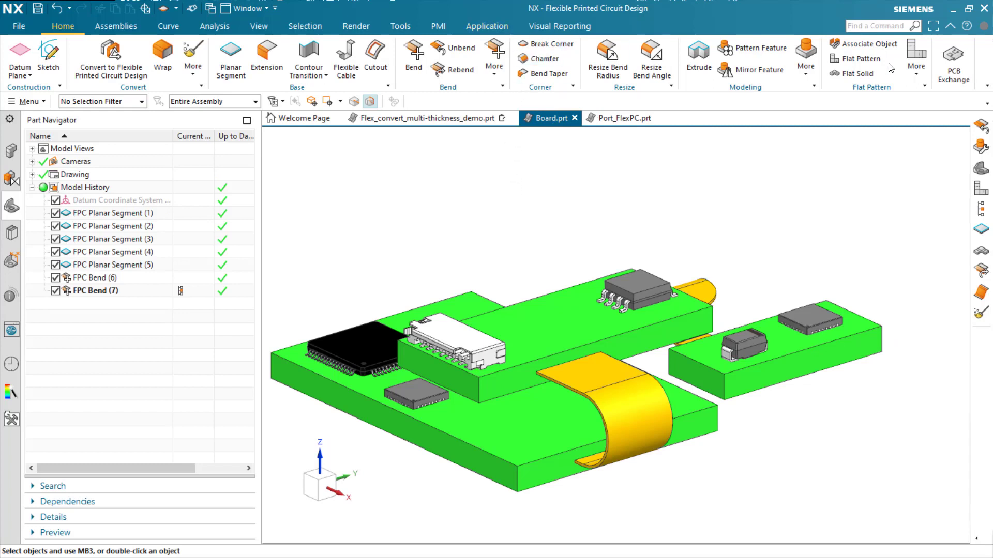
{"action": "left_click", "coordinate": [935, 76]}
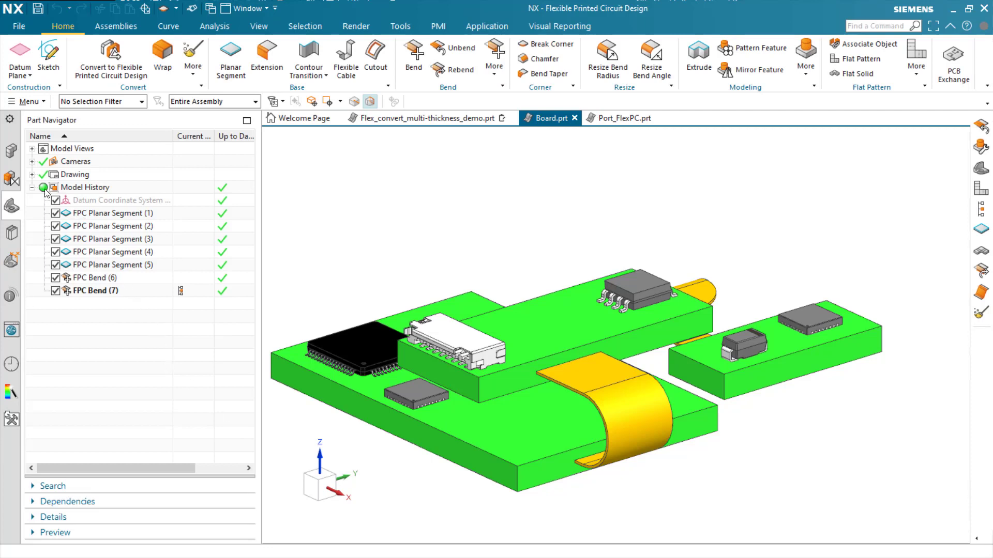
{"action": "left_click", "coordinate": [14, 155]}
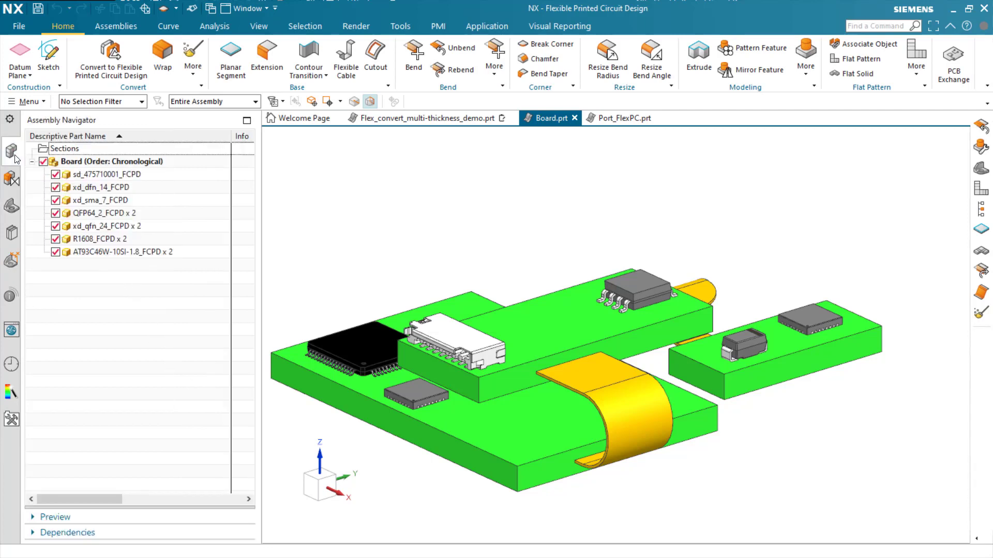
{"action": "left_click", "coordinate": [20, 182]}
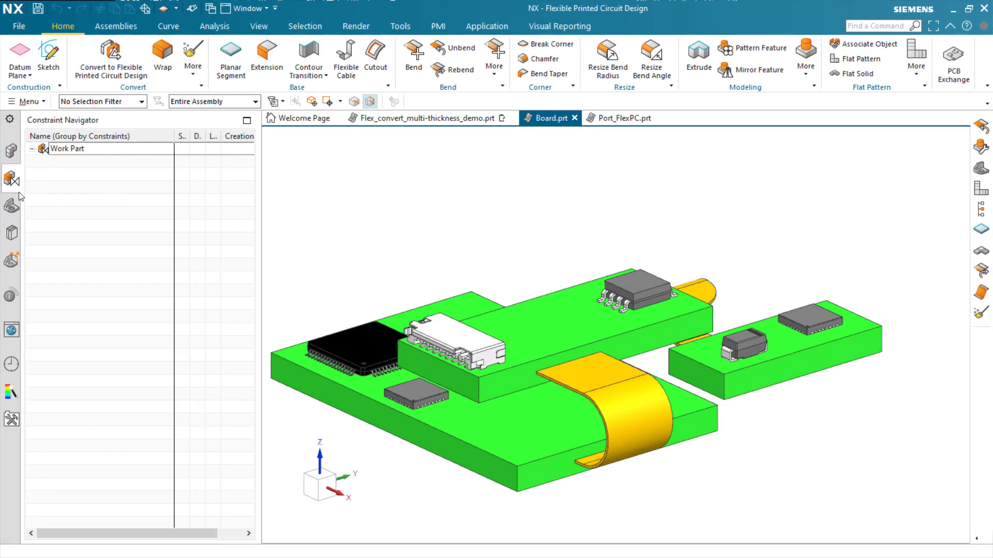
{"action": "left_click", "coordinate": [18, 208]}
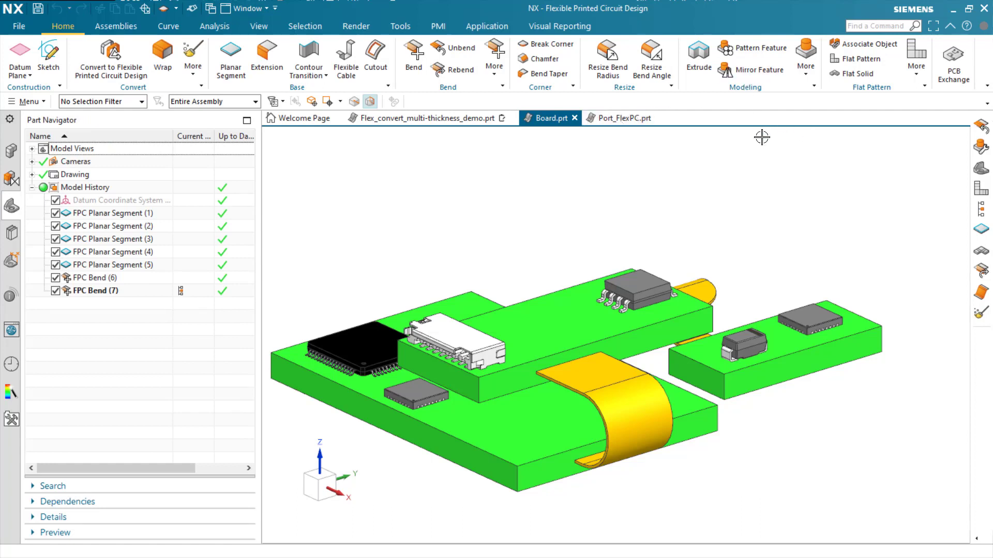
- With Associate Object, pair the large lower board's planar face with its component bodies, using the Entire Assembly selection scope
{"action": "left_click", "coordinate": [862, 44]}
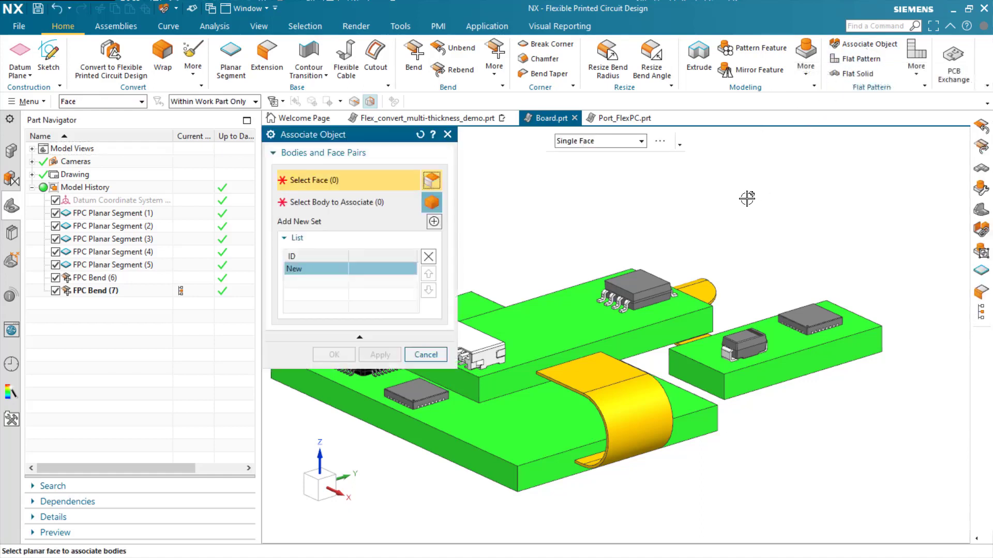
{"action": "mouse_move", "coordinate": [744, 200]}
{"action": "middle_mouse_down"}
{"action": "mouse_move", "coordinate": [623, 487]}
{"action": "mouse_move", "coordinate": [625, 543]}
{"action": "mouse_move", "coordinate": [718, 339]}
{"action": "middle_mouse_up"}
{"action": "left_click", "coordinate": [717, 339]}
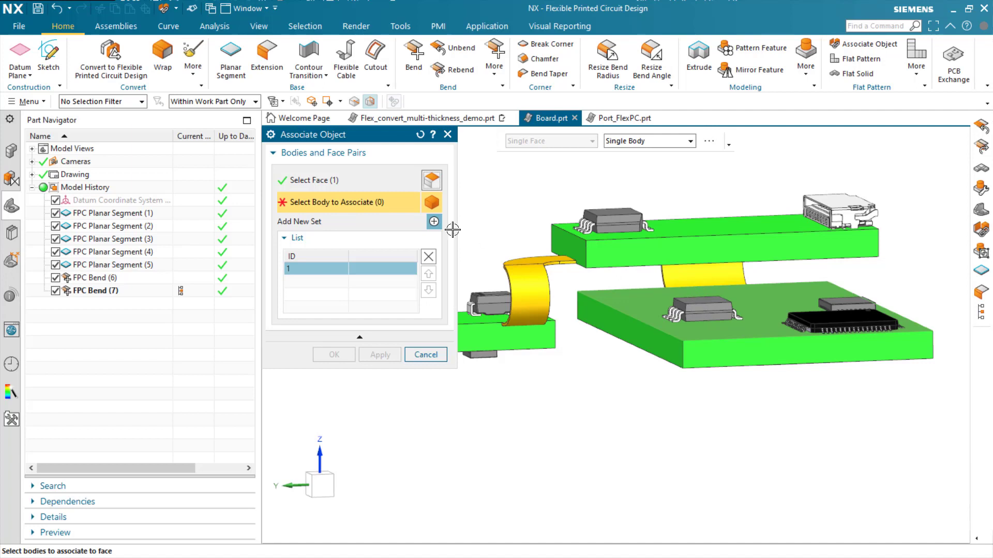
{"action": "left_click", "coordinate": [255, 101]}
{"action": "left_click", "coordinate": [221, 118]}
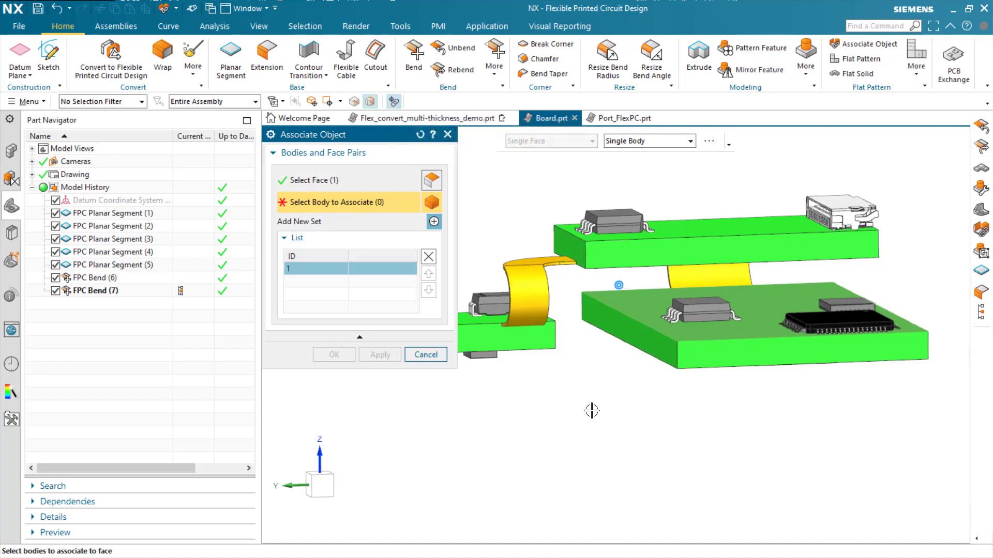
{"action": "left_click_drag", "start_coordinate": [597, 409], "coordinate": [912, 283]}
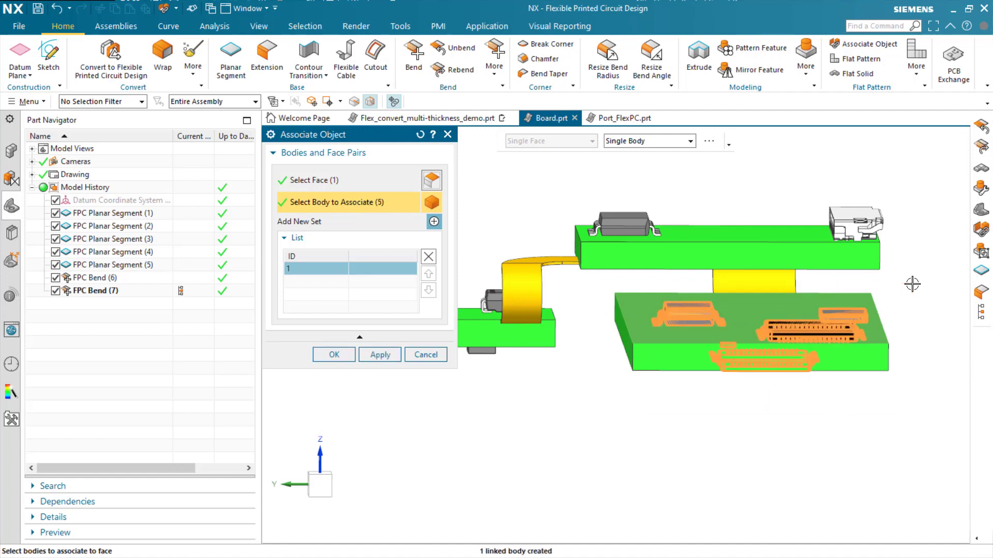
- Associate the component bodies on the upper board and on the small end board with their boards' top faces, as two further sets
{"action": "left_click", "coordinate": [800, 237]}
{"action": "left_click_drag", "start_coordinate": [563, 180], "coordinate": [896, 280]}
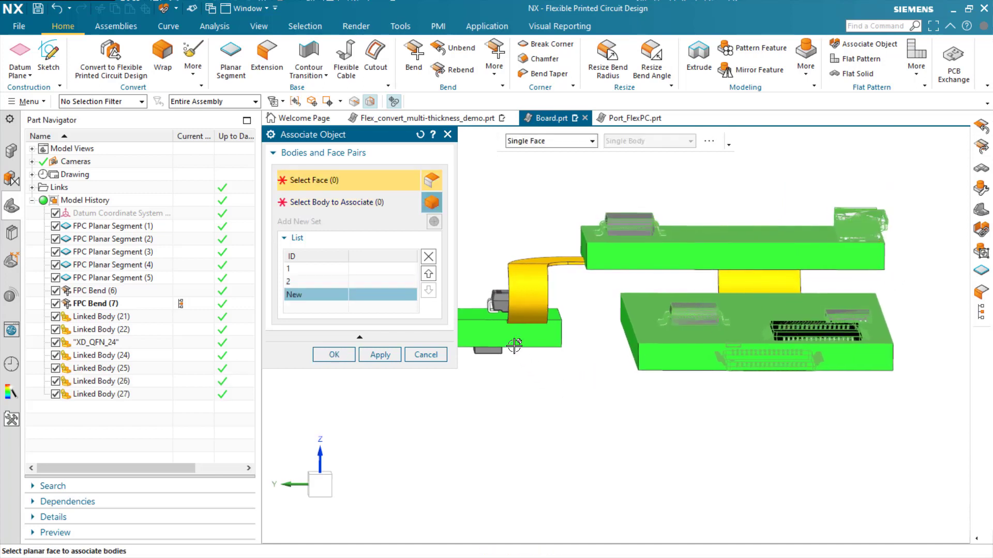
{"action": "middle_click_drag", "start_coordinate": [514, 346], "coordinate": [628, 346], "text": "shift"}
{"action": "left_click", "coordinate": [582, 314]}
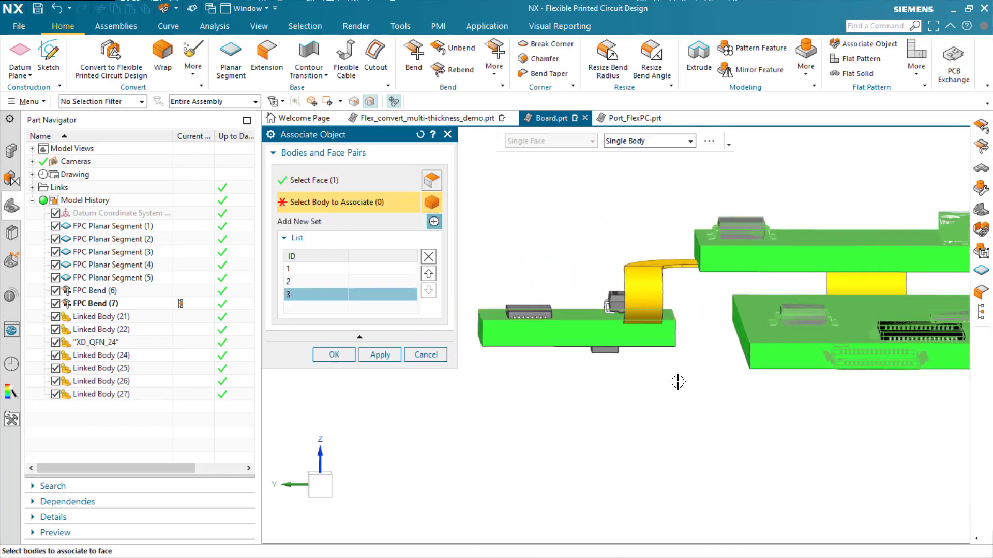
{"action": "left_click_drag", "start_coordinate": [703, 381], "coordinate": [466, 267]}
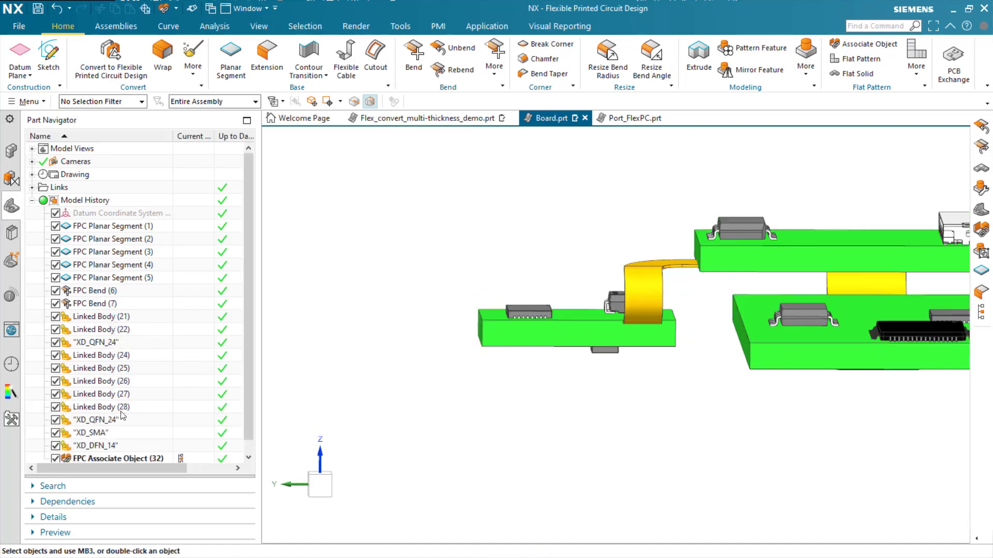
{"action": "scroll", "coordinate": [127, 459], "scroll_direction": "down", "scroll_amount": 1}
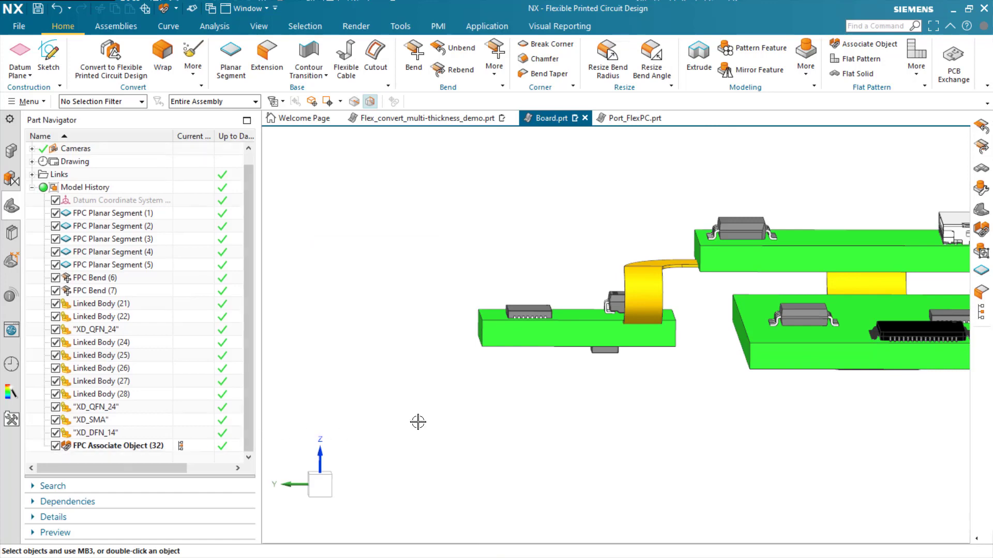
- Create a Flat Solid with the large lower board's top face stationary, oriented by a specified CSYS with its origin at X -60
{"action": "key", "text": "Home"}
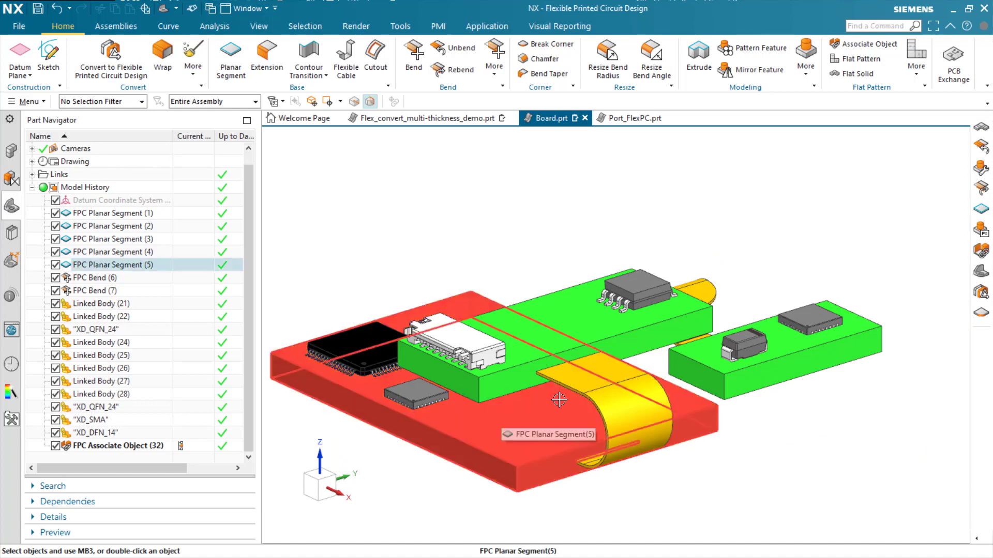
{"action": "scroll", "coordinate": [689, 458], "scroll_direction": "down", "scroll_amount": 3}
{"action": "scroll", "coordinate": [690, 450], "scroll_direction": "down", "scroll_amount": 1}
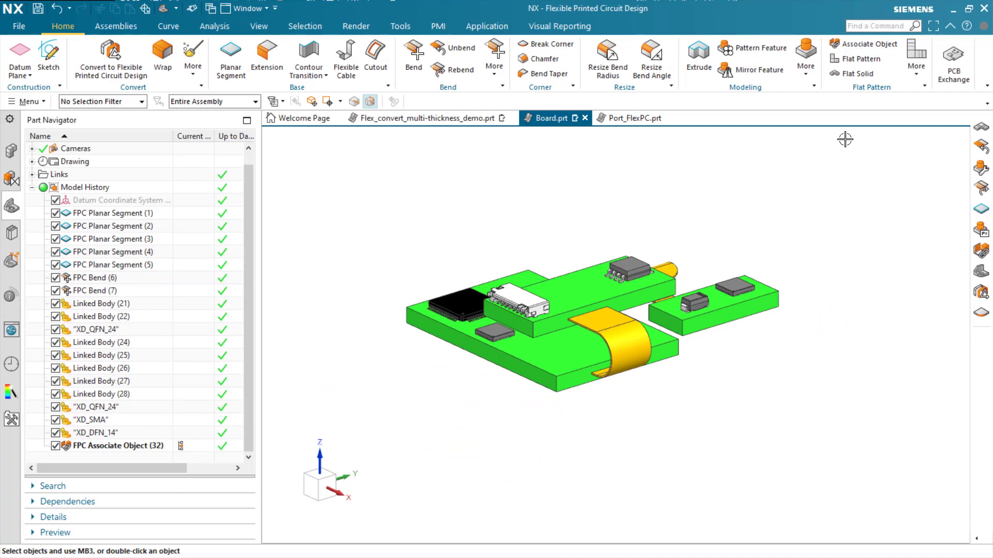
{"action": "left_click", "coordinate": [854, 74]}
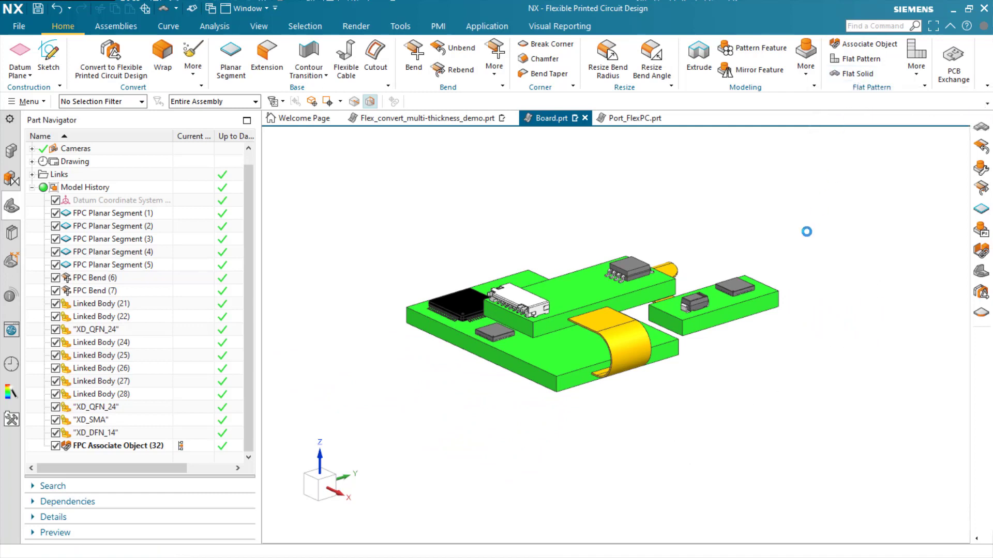
{"action": "left_click", "coordinate": [559, 349]}
{"action": "left_click", "coordinate": [402, 223]}
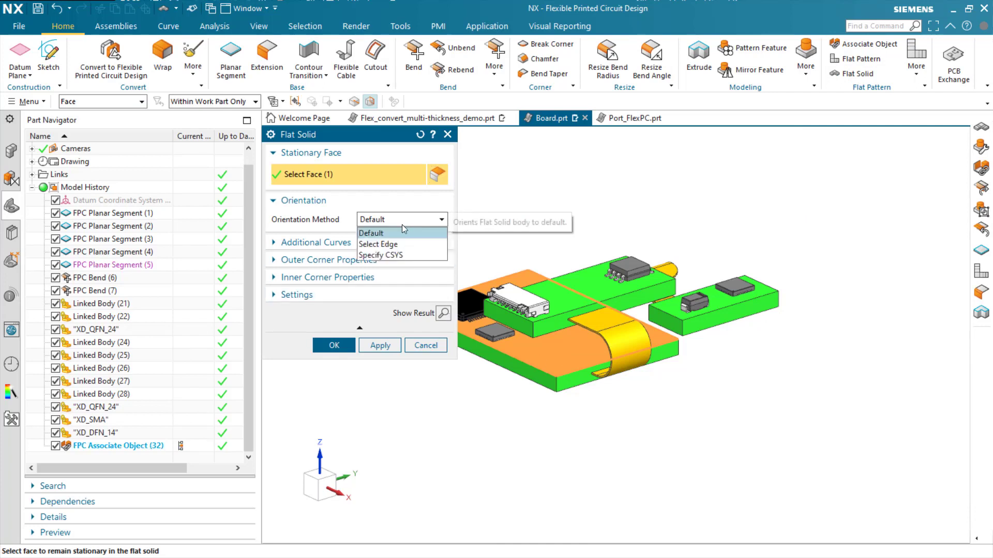
{"action": "left_click", "coordinate": [399, 254]}
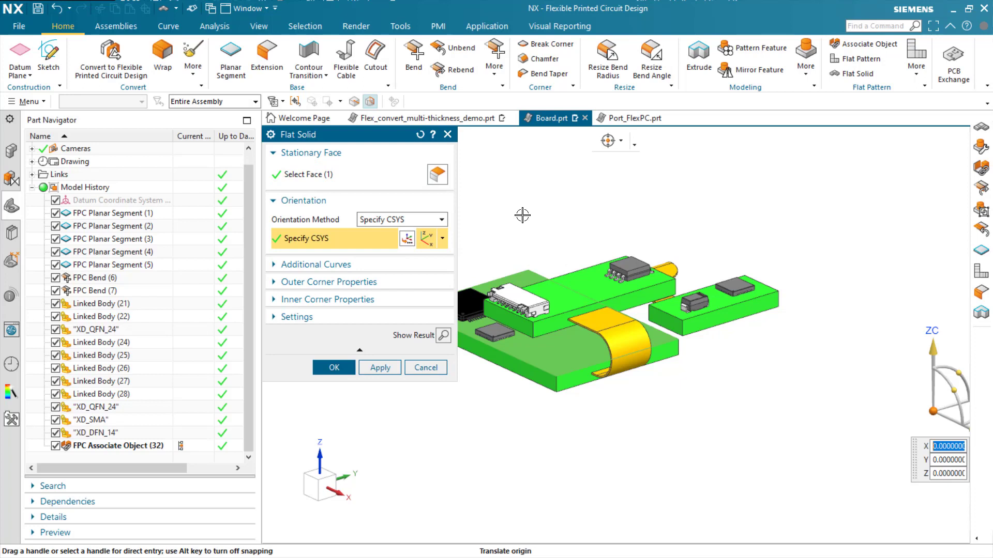
{"action": "type", "text": "-60"}
{"action": "key", "text": "Return"}
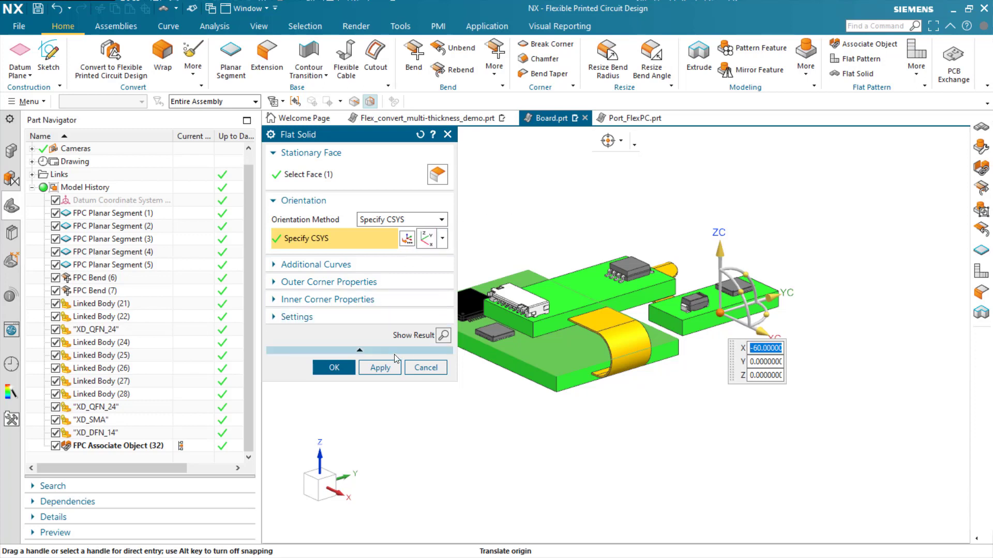
{"action": "left_click", "coordinate": [334, 368]}
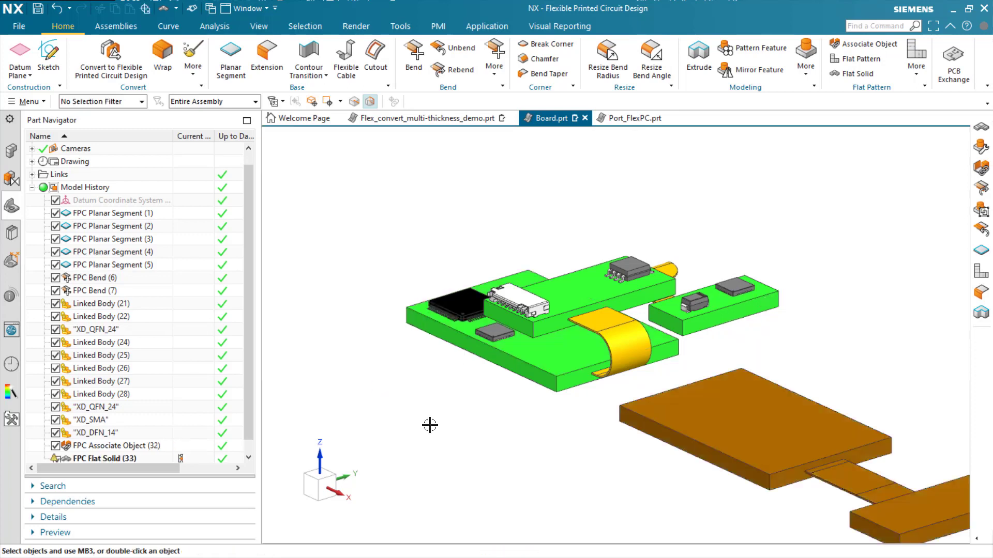
- Edit the Flat Solid feature so that Transform Components uses Body, carrying the associated components onto the flat solid
{"action": "key", "text": "ctrl+f"}
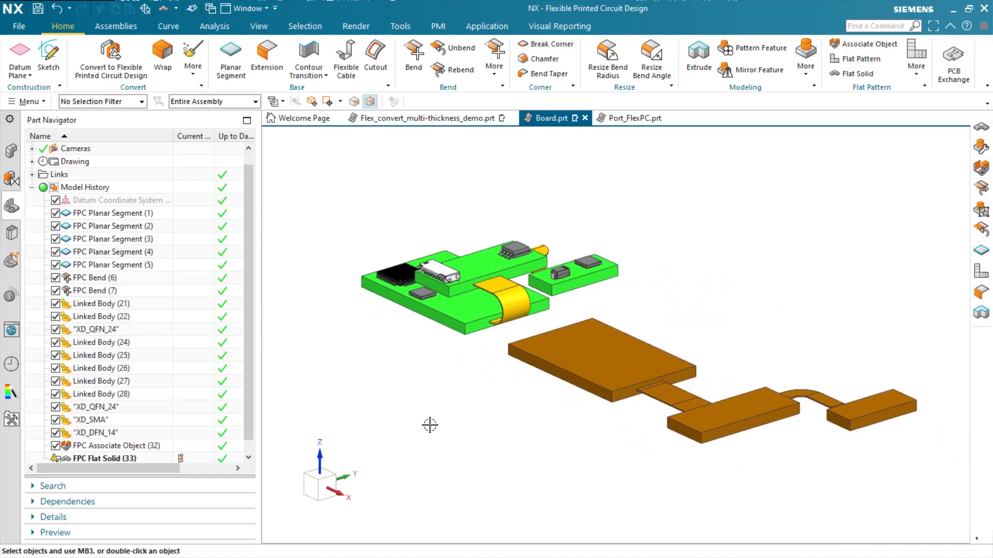
{"action": "scroll", "coordinate": [178, 444], "scroll_direction": "down", "scroll_amount": 1}
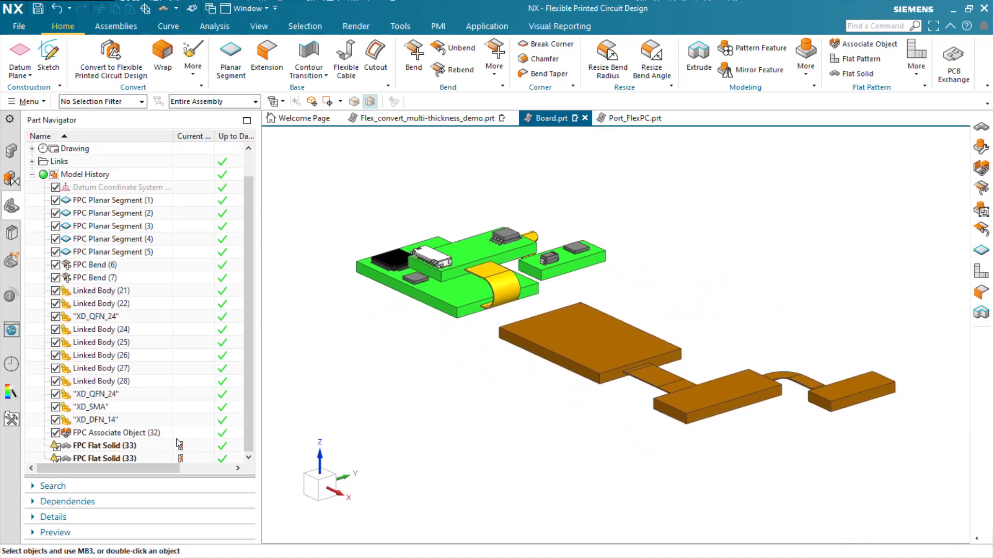
{"action": "double_click", "coordinate": [141, 447]}
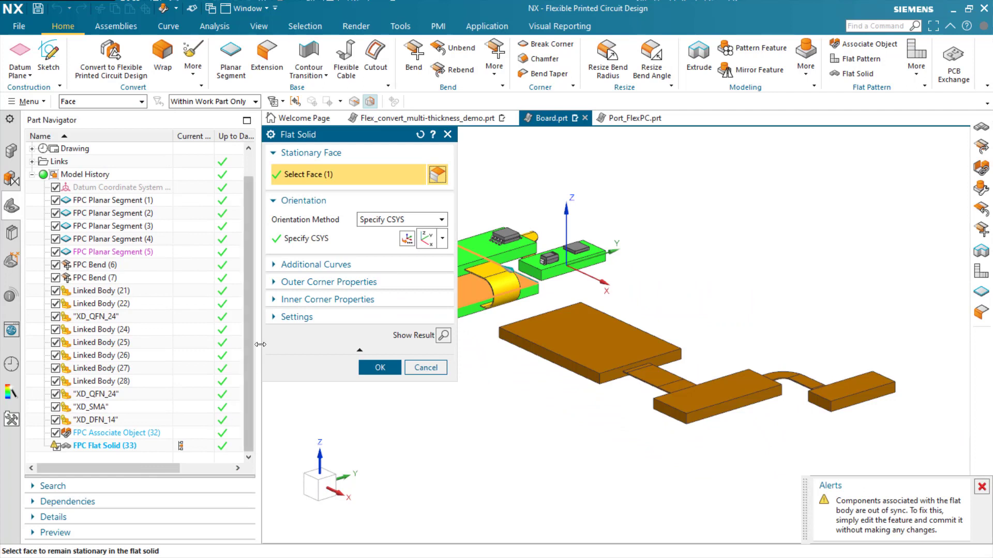
{"action": "left_click", "coordinate": [277, 318]}
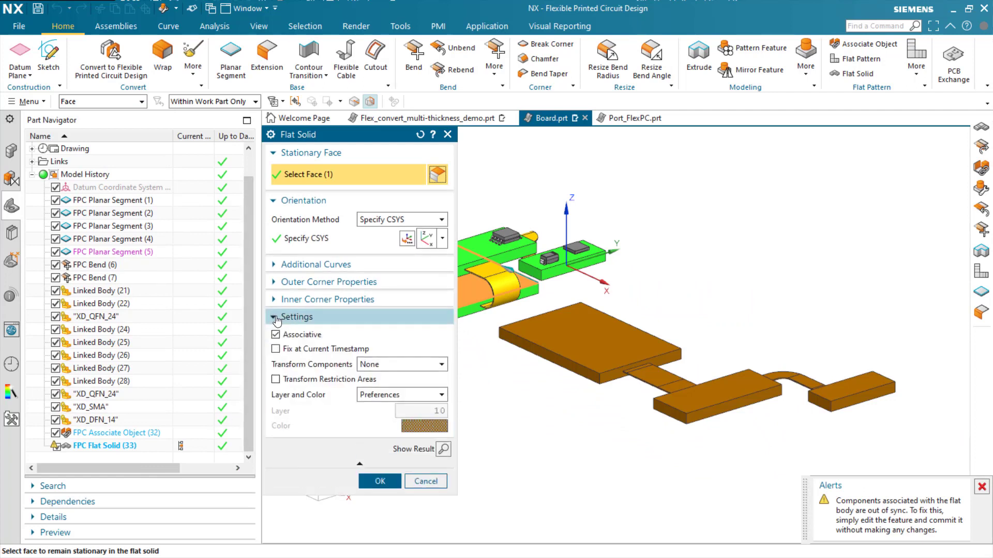
{"action": "left_click", "coordinate": [371, 366]}
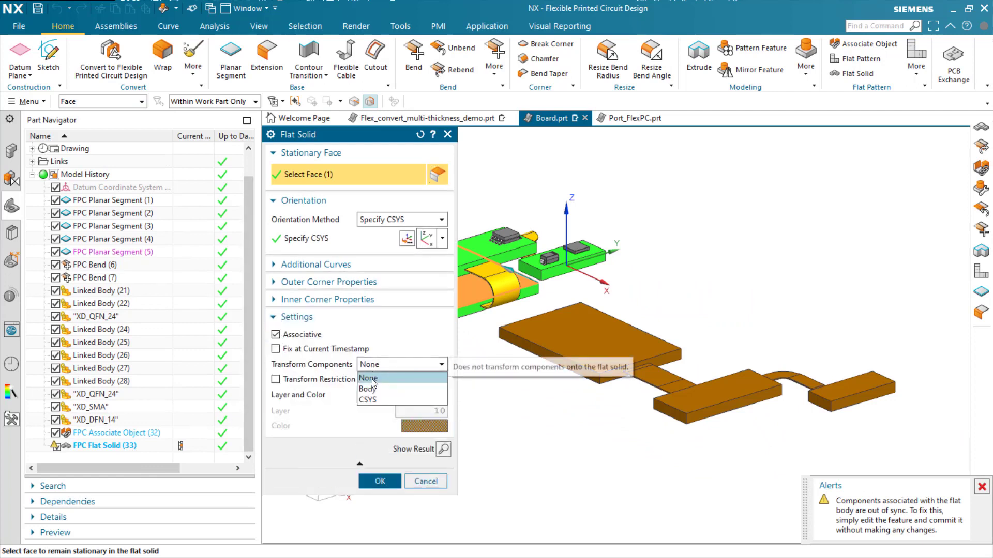
{"action": "left_click", "coordinate": [373, 390]}
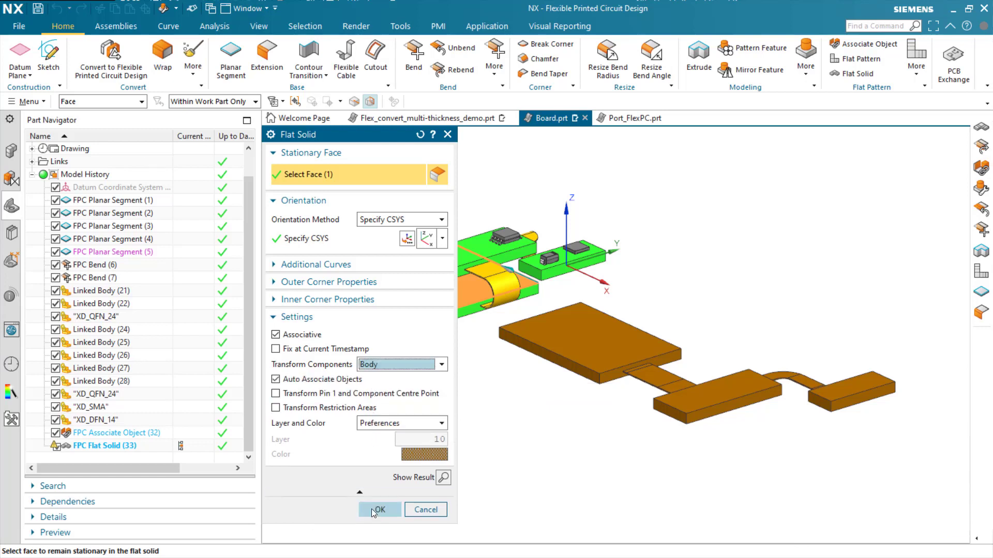
{"action": "left_click", "coordinate": [372, 511]}
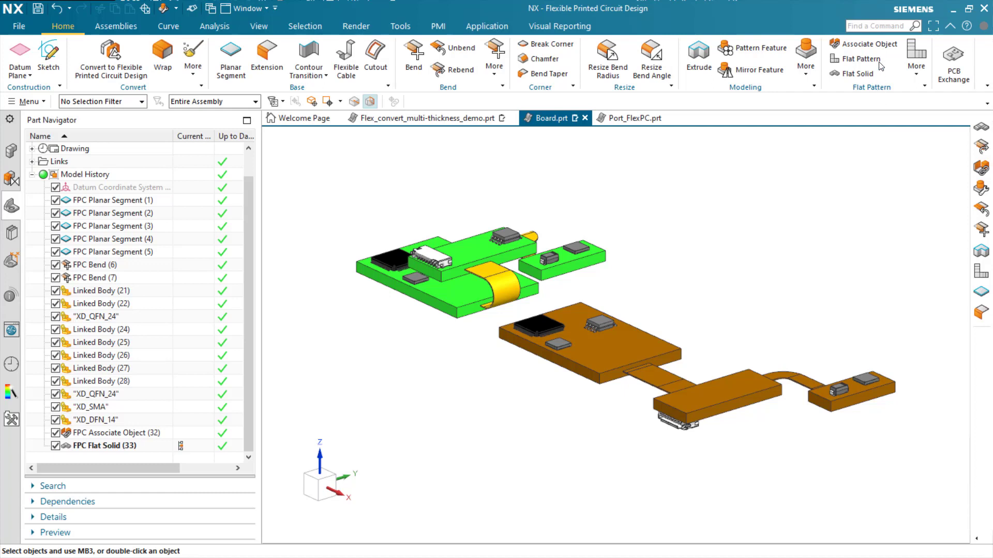
- Set up a second Flat Solid with the large lower green board's top face stationary, CSYS origin at X -150, and Transform Components set to Body
{"action": "left_click", "coordinate": [853, 75]}
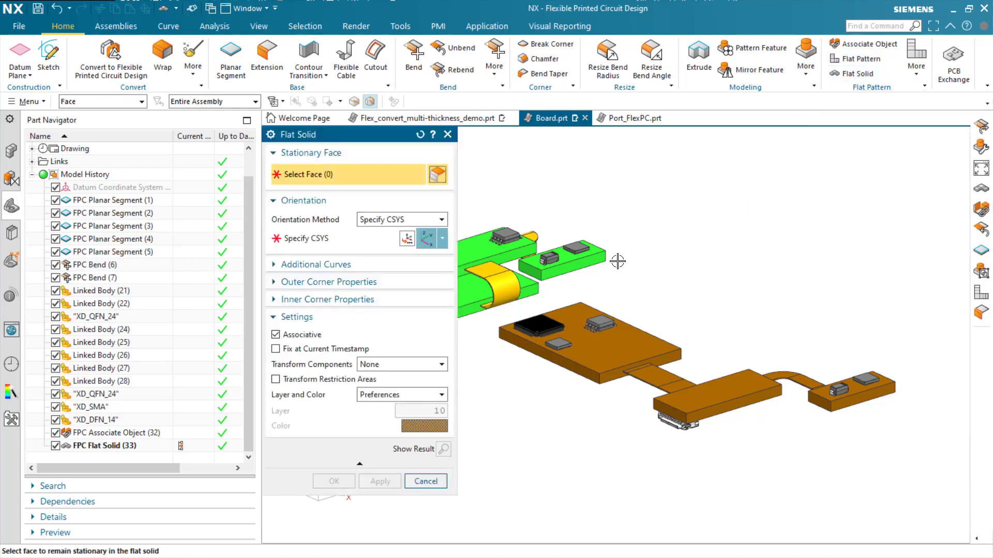
{"action": "left_click", "coordinate": [480, 285]}
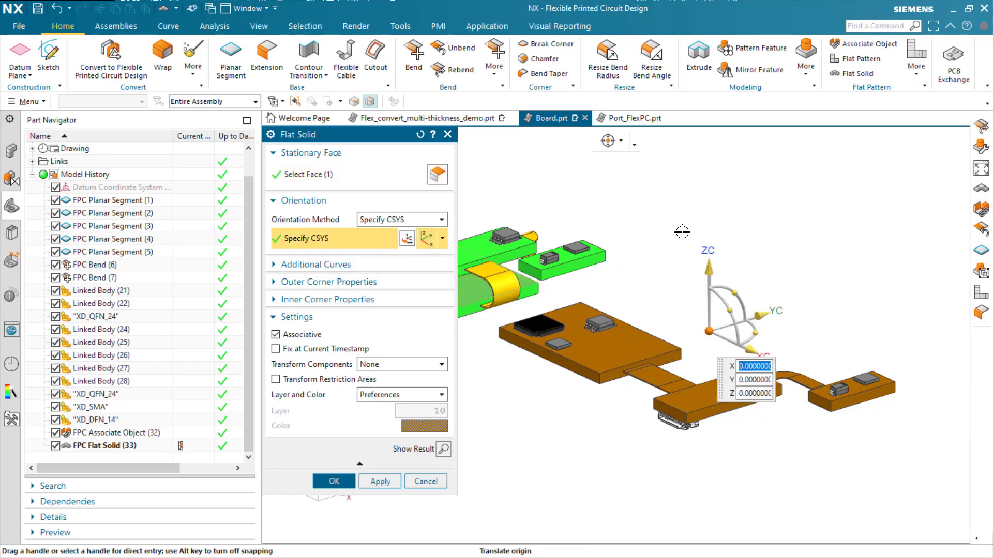
{"action": "type", "text": "-150"}
{"action": "key", "text": "Return"}
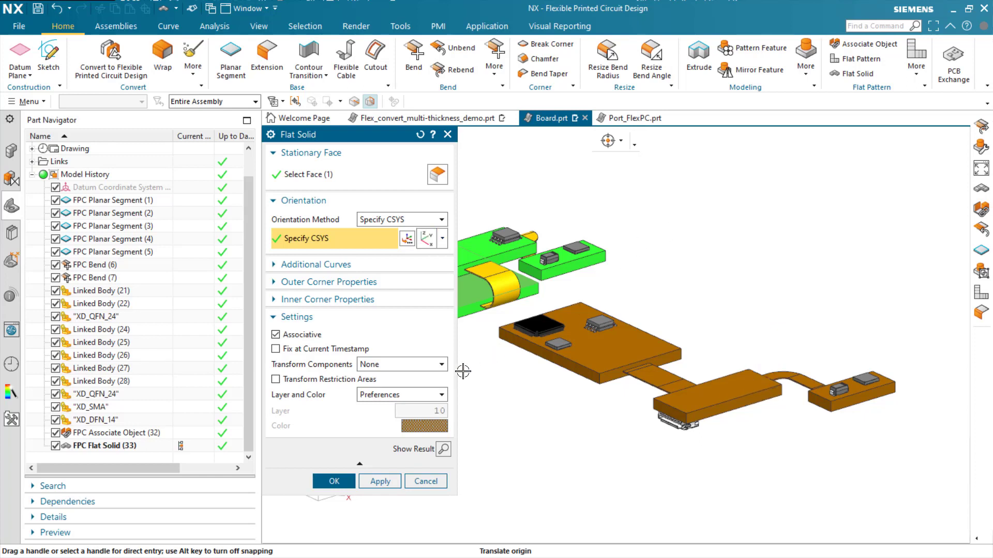
{"action": "left_click", "coordinate": [378, 365]}
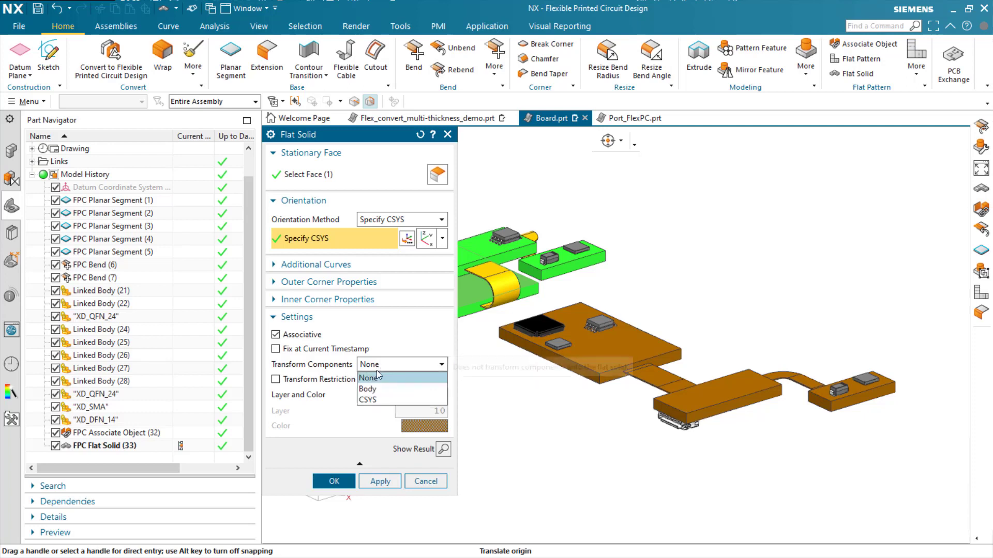
{"action": "left_click", "coordinate": [368, 389]}
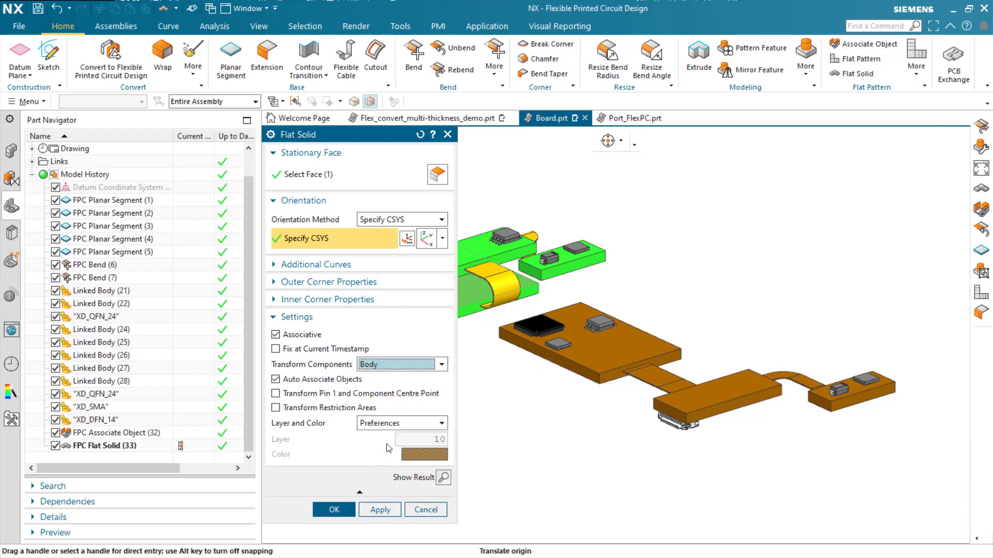
- Specify layer 12 and an orange color for the second flat solid, and create it
{"action": "left_click", "coordinate": [395, 426]}
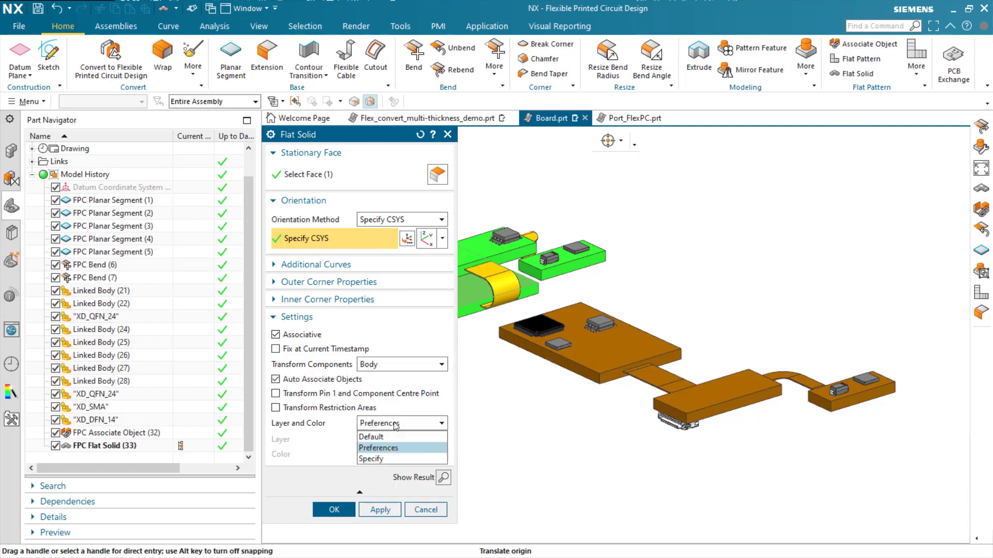
{"action": "left_click", "coordinate": [390, 463]}
{"action": "double_click", "coordinate": [422, 439]}
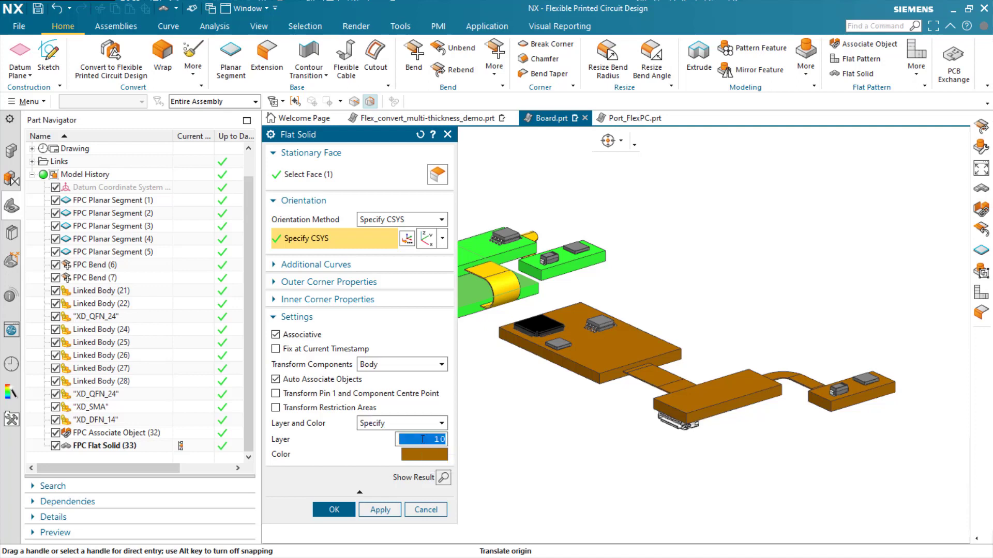
{"action": "type", "text": "12"}
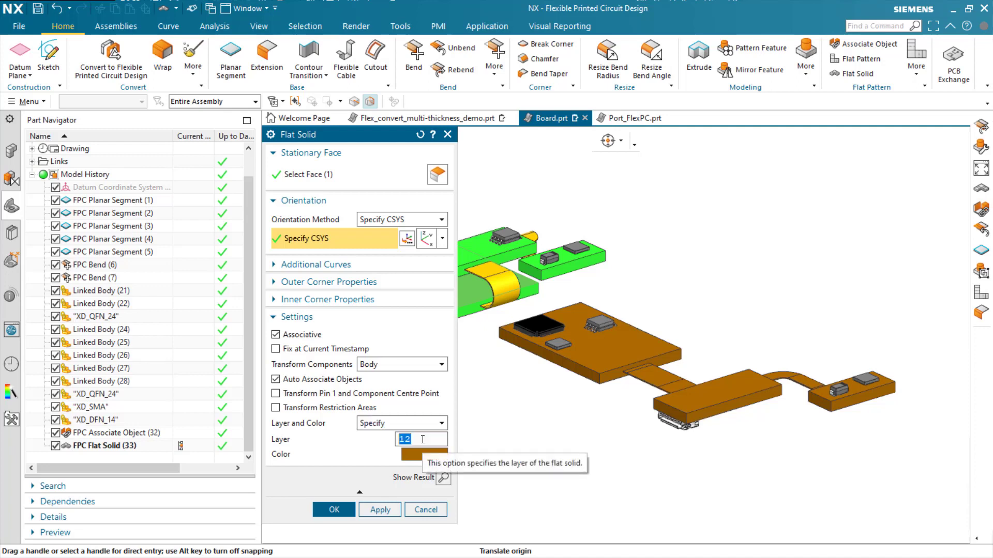
{"action": "left_click", "coordinate": [415, 456]}
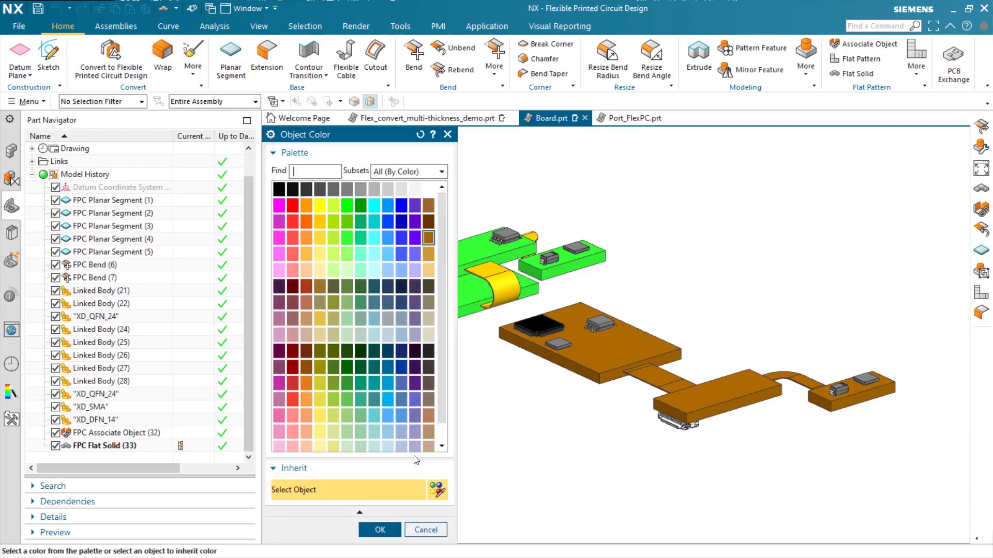
{"action": "left_click", "coordinate": [305, 222]}
{"action": "left_click", "coordinate": [379, 531]}
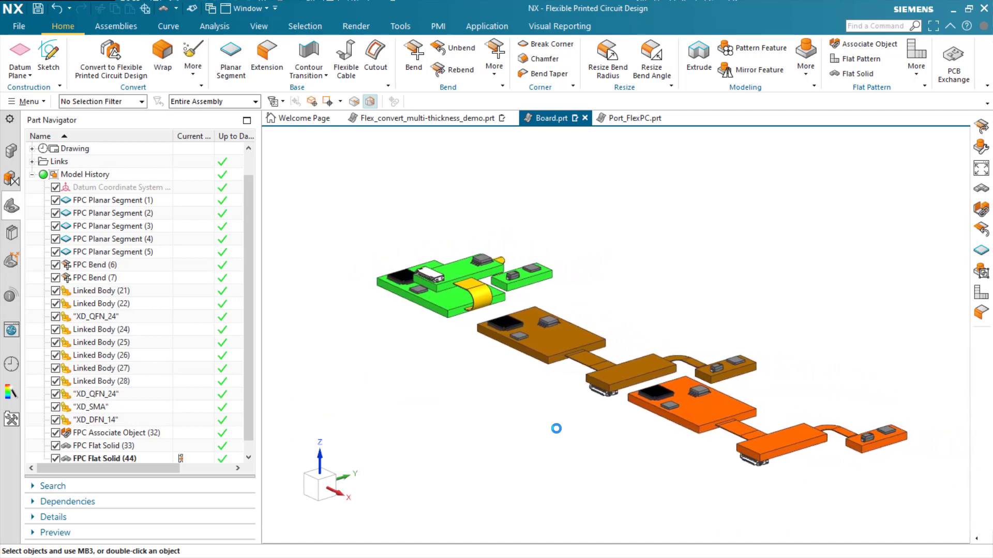
- Rebend the flattened bend next to the large board on the brown flat solid
{"action": "left_click", "coordinate": [461, 69]}
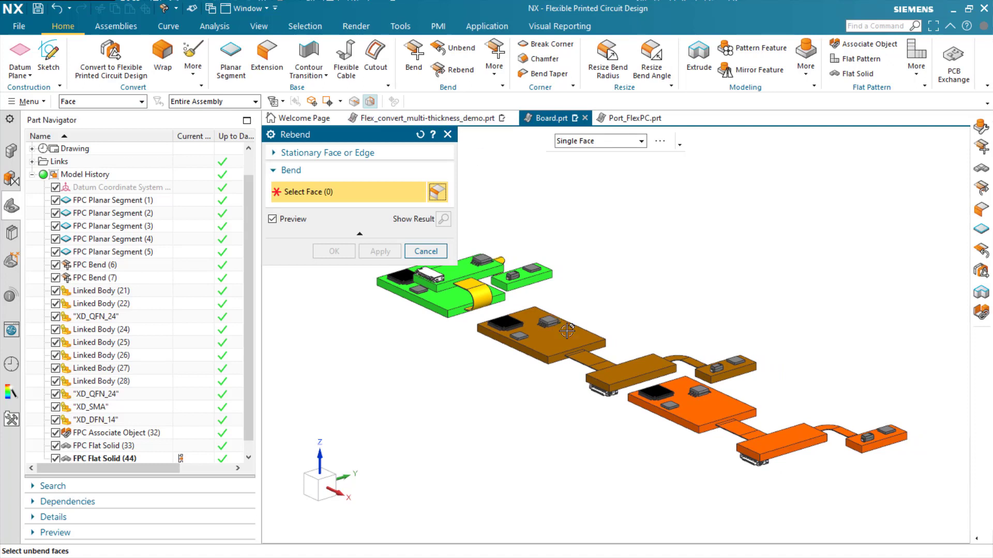
{"action": "left_click", "coordinate": [584, 358]}
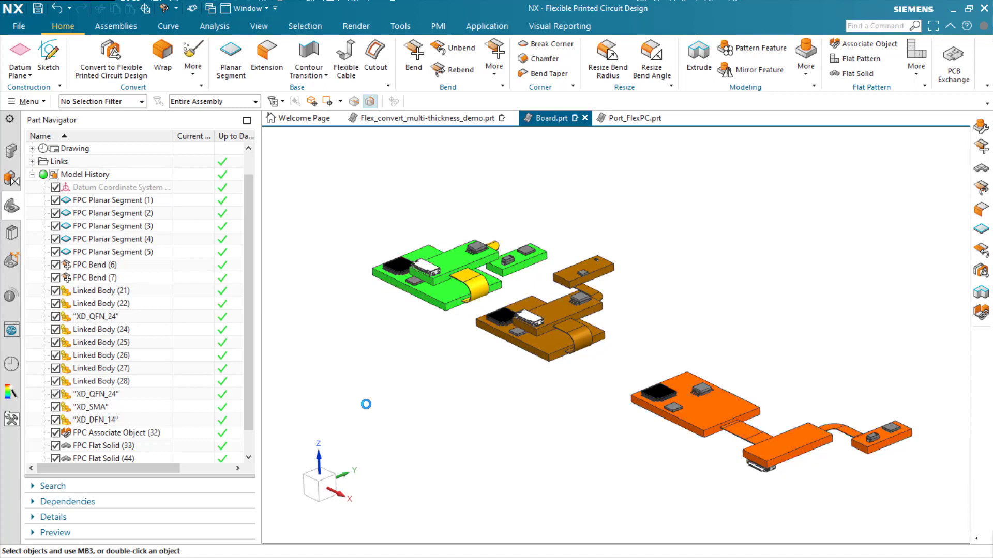
- Update Sheet 1 in the Drafting application and return to the flexible printed circuit model
{"action": "left_click", "coordinate": [476, 27]}
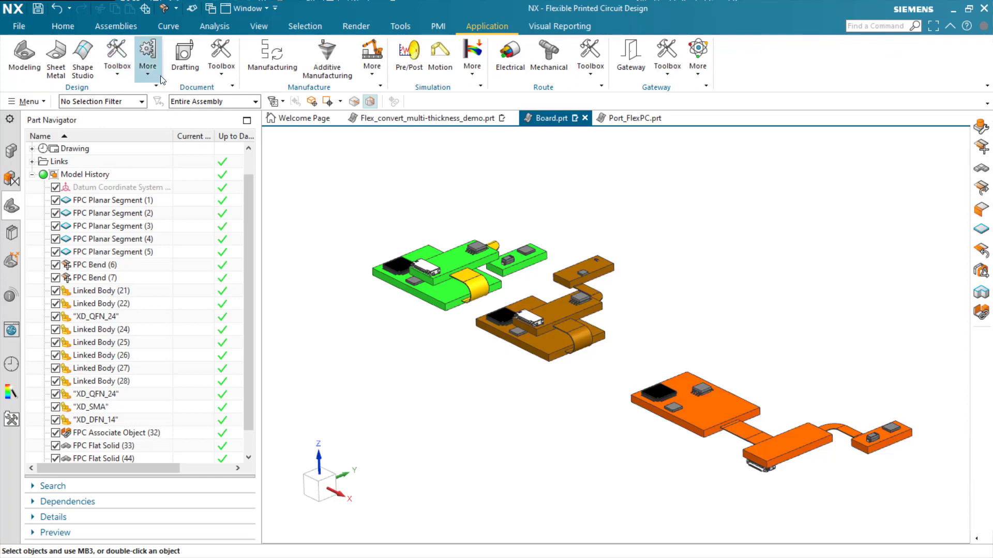
{"action": "left_click", "coordinate": [184, 54]}
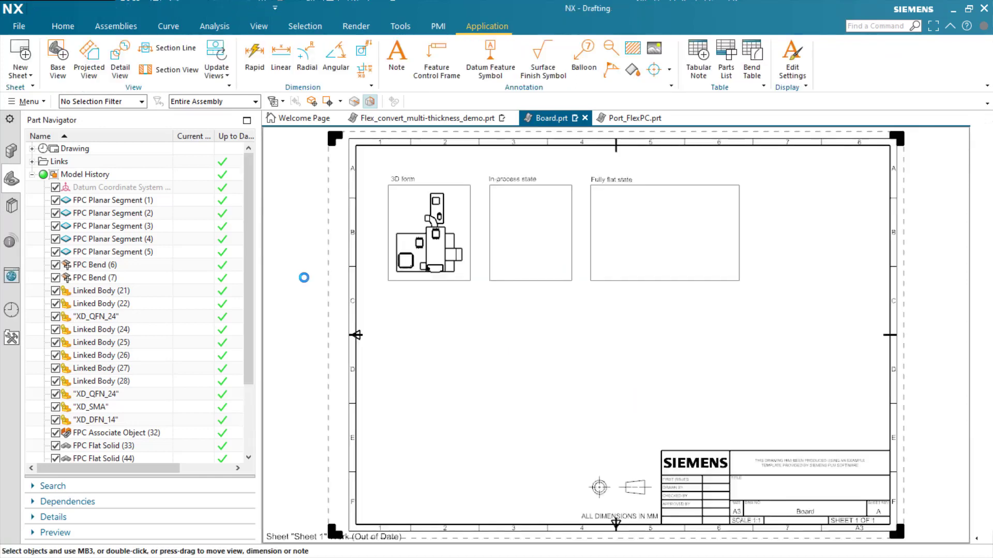
{"action": "right_click", "coordinate": [114, 164]}
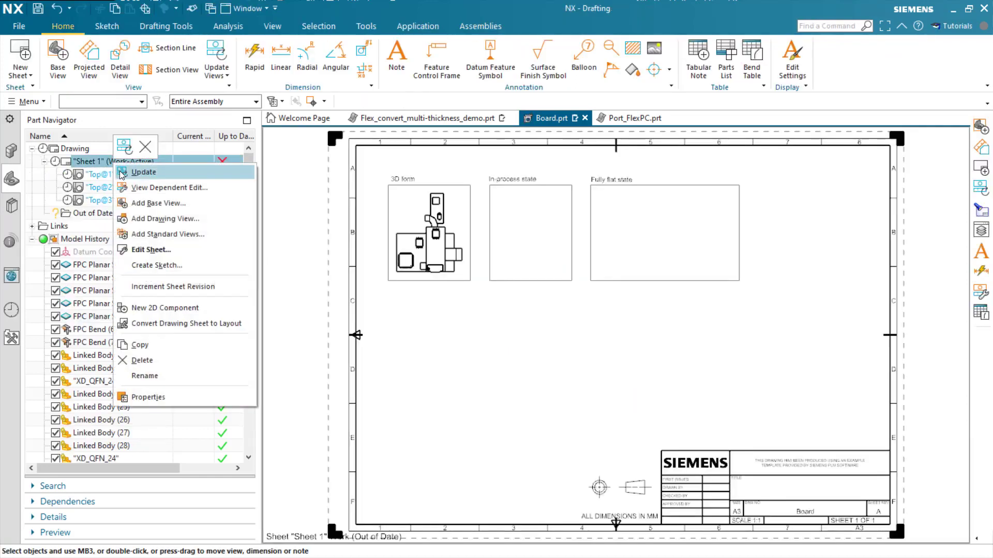
{"action": "left_click", "coordinate": [124, 172]}
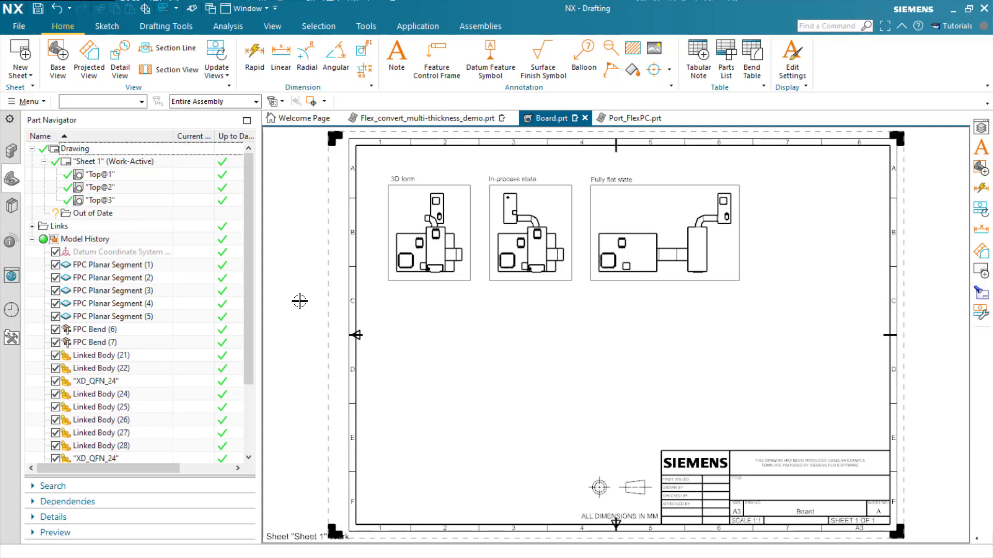
{"action": "key", "text": "ctrl+shift+d"}
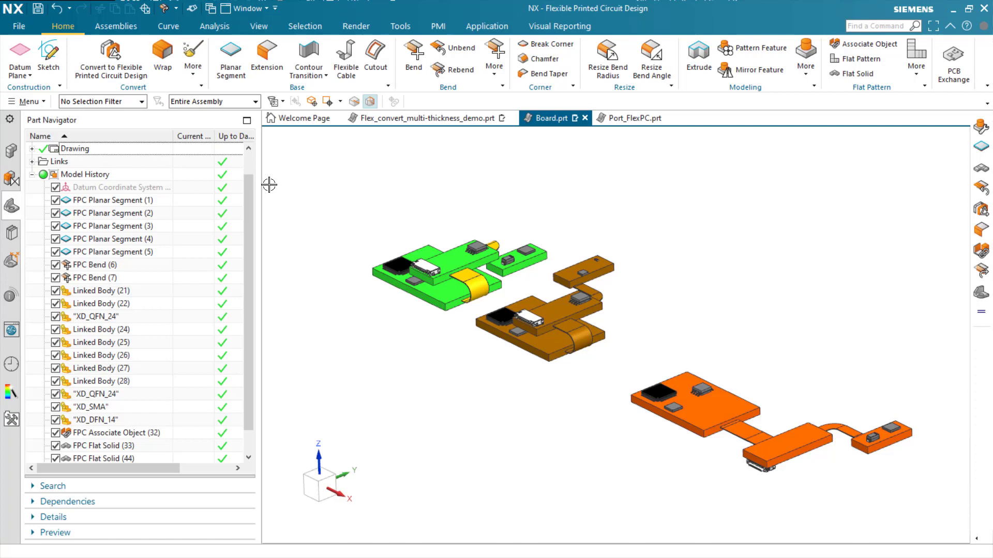
- Run the FPCD TopBottom visual report on the work part only and examine the top and bottom faces of the three circuits
{"action": "left_click", "coordinate": [11, 298]}
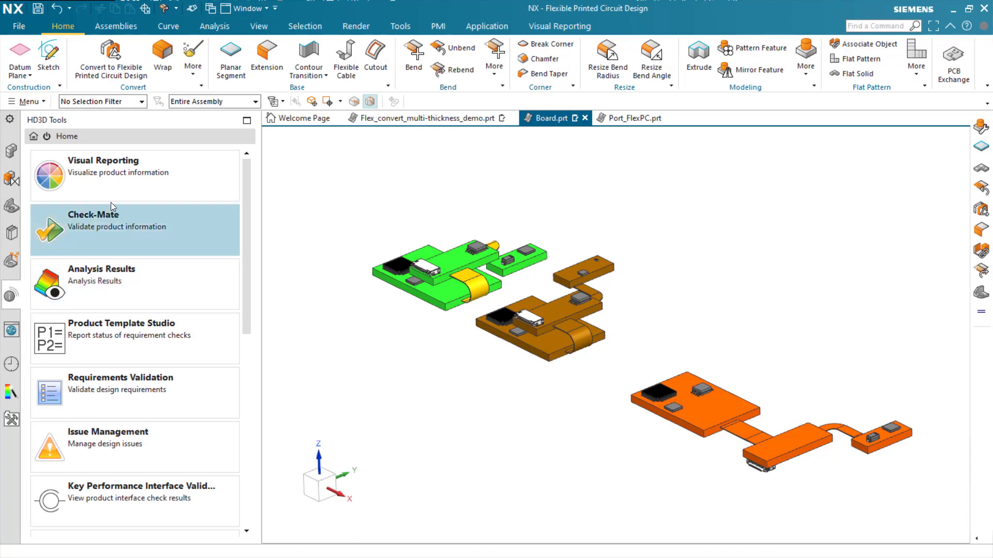
{"action": "left_click", "coordinate": [117, 185]}
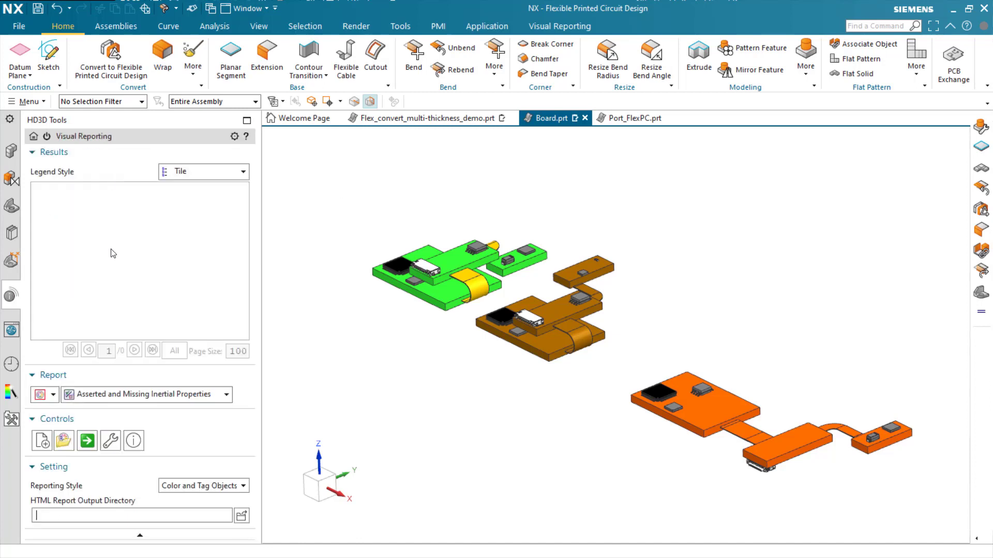
{"action": "left_click", "coordinate": [105, 396]}
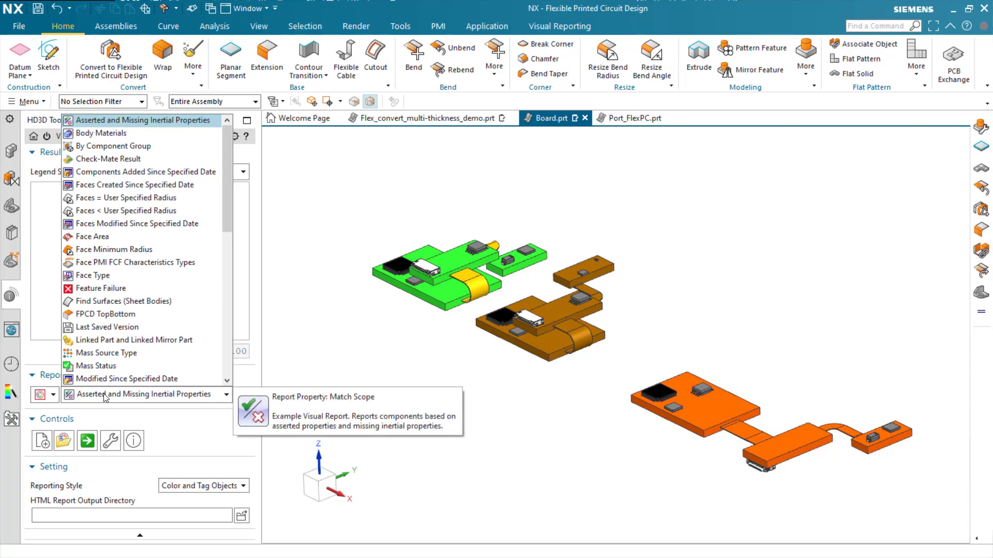
{"action": "left_click", "coordinate": [120, 314]}
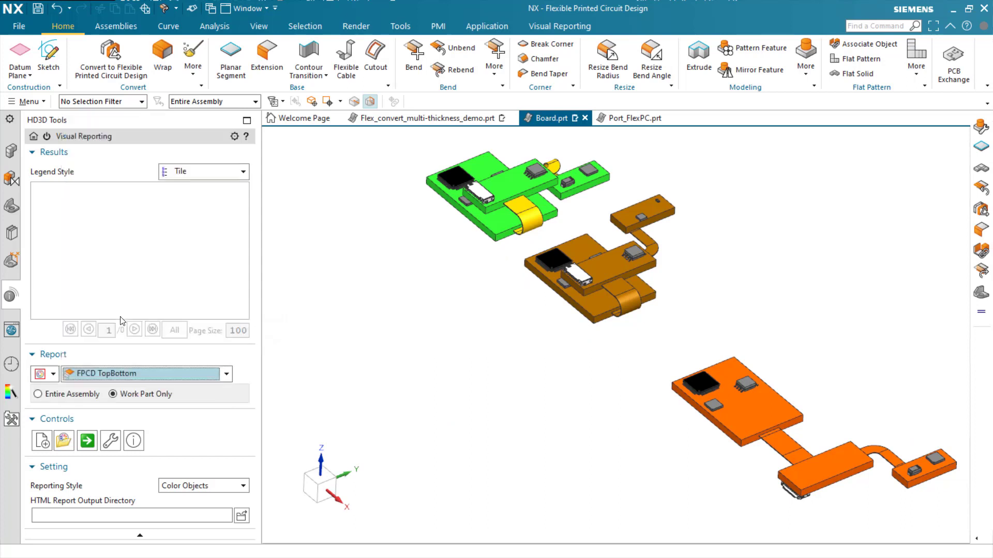
{"action": "left_click", "coordinate": [87, 440]}
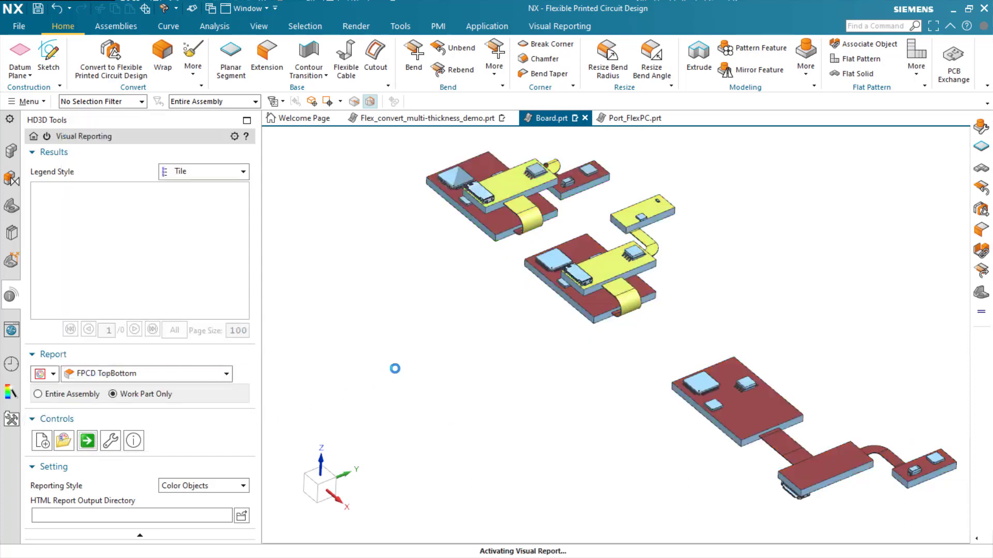
{"action": "scroll", "coordinate": [395, 368], "scroll_direction": "up", "scroll_amount": 2}
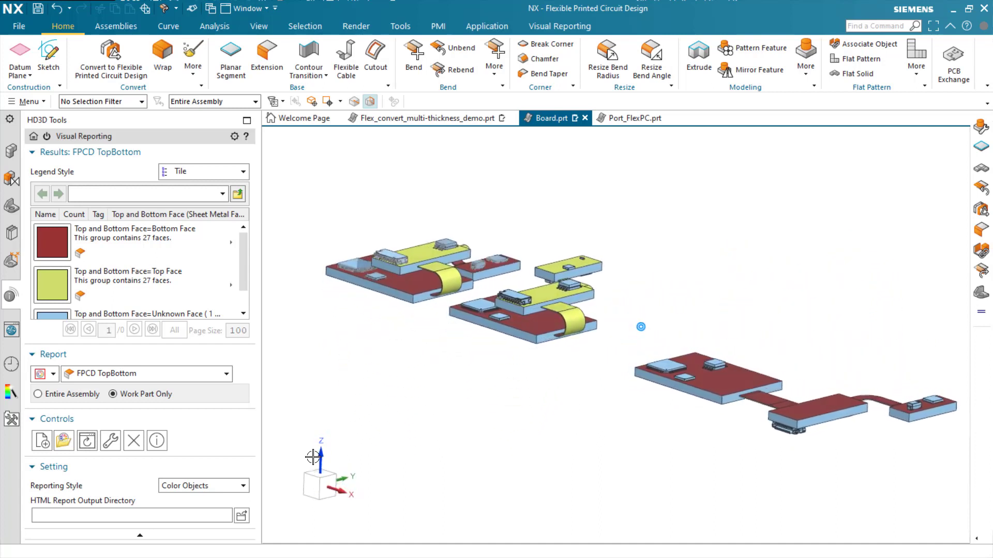
- Deactivate the FPCD TopBottom visual report to restore the model's original colors
{"action": "left_click", "coordinate": [47, 136]}
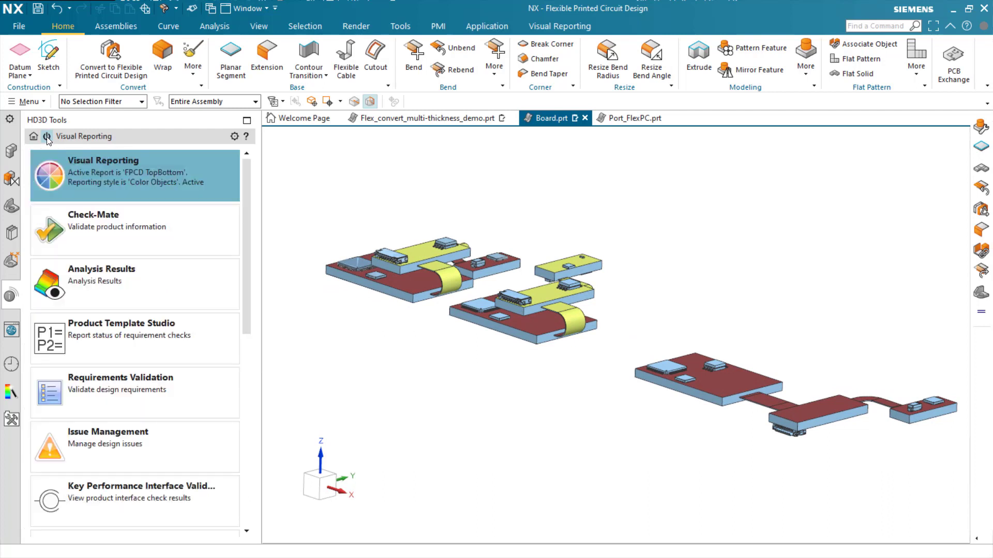
{"action": "left_click", "coordinate": [46, 136]}
{"action": "left_click", "coordinate": [47, 136]}
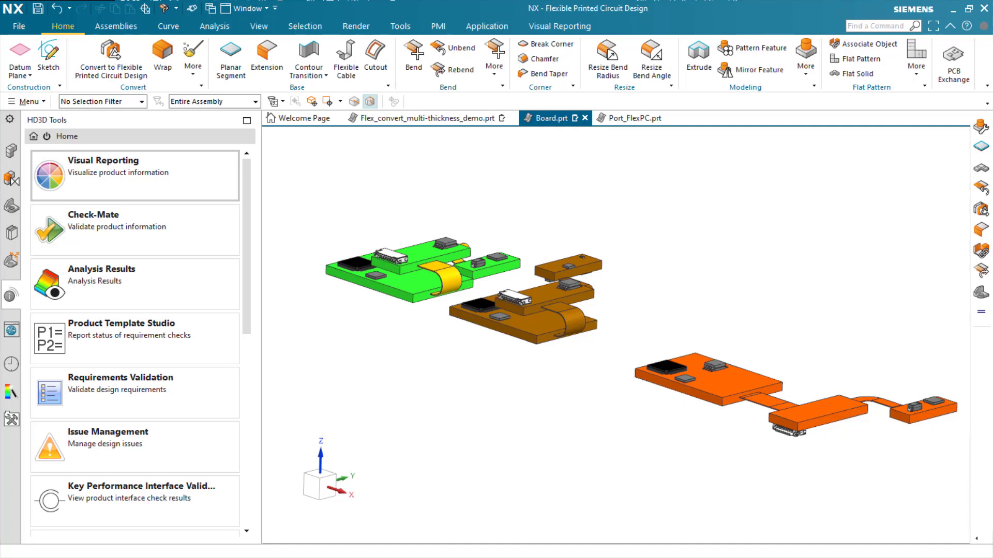
- Switch to PCB Exchange and assign board attributes to the green folded circuit body, with owner Unowned and revision 1
{"action": "left_click", "coordinate": [953, 74]}
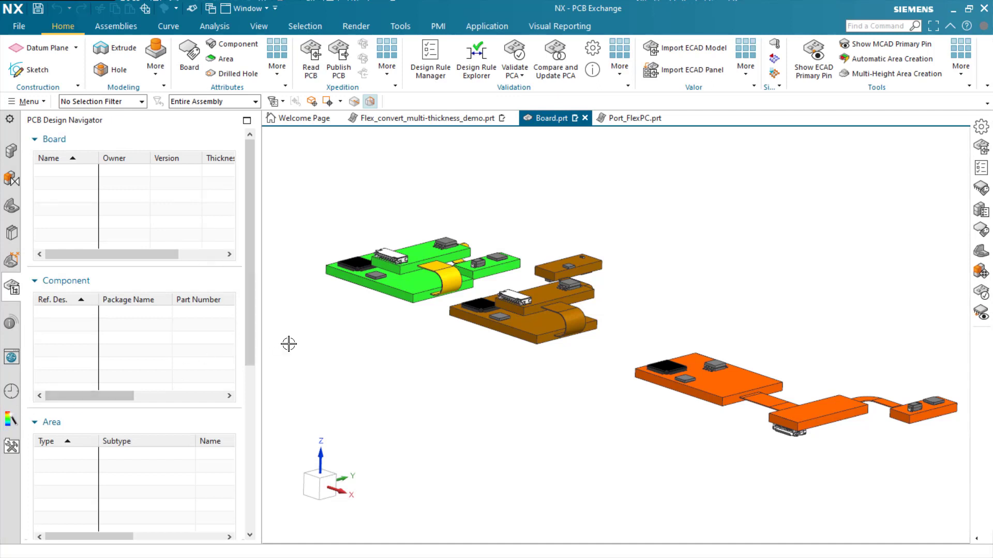
{"action": "left_click", "coordinate": [191, 58]}
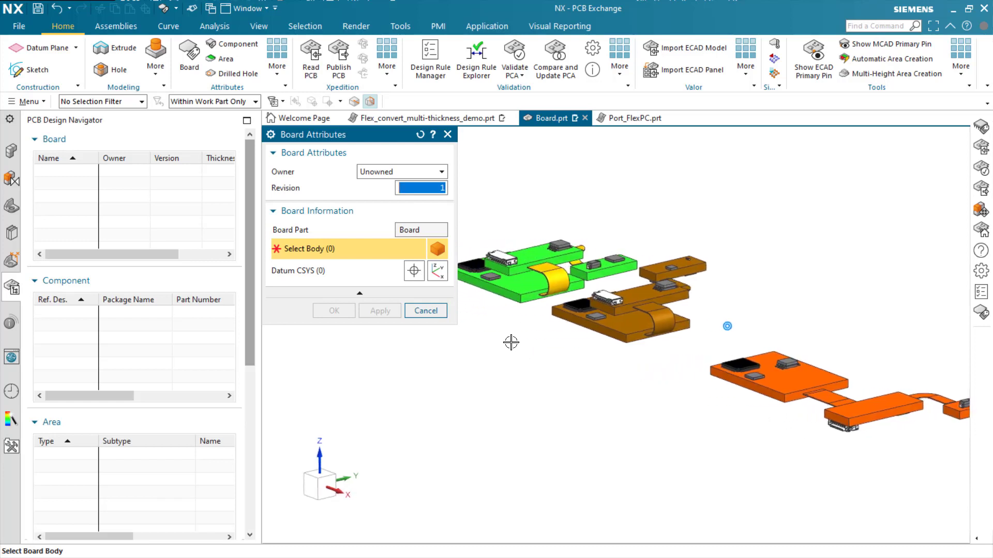
{"action": "left_click", "coordinate": [535, 288]}
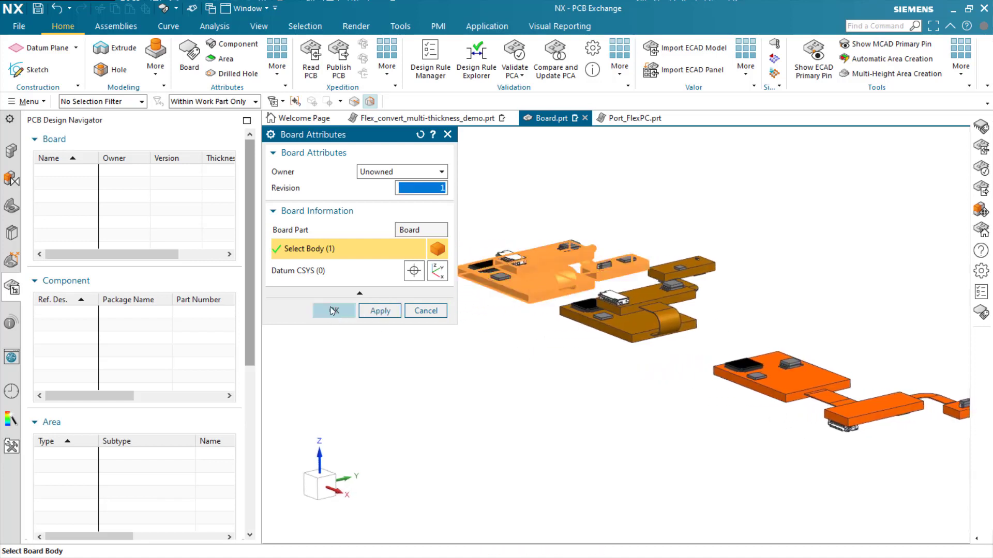
{"action": "left_click", "coordinate": [332, 310]}
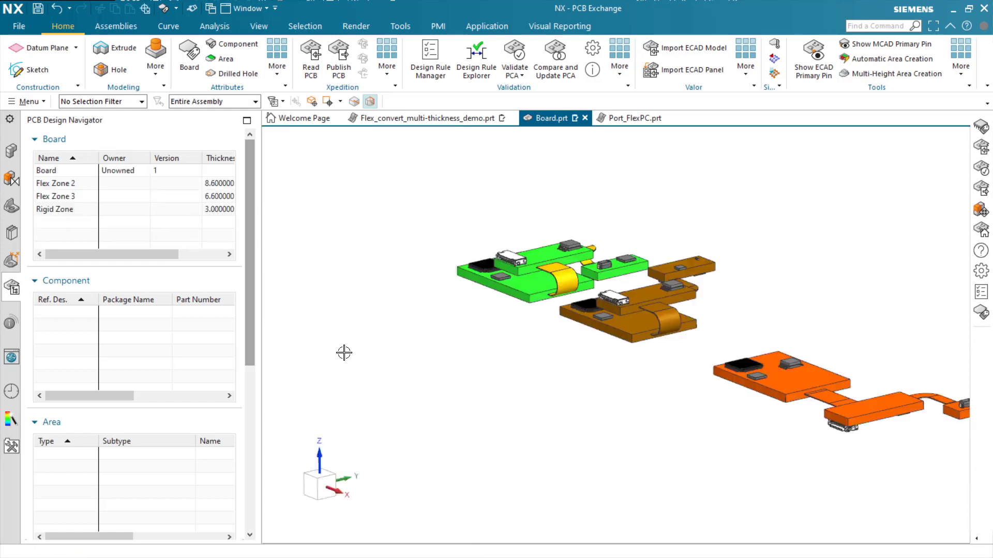
- Assign component attributes to the large black chip on the orange flat solid: Unplaced, part number 123, reference designator U1
{"action": "left_click", "coordinate": [236, 45]}
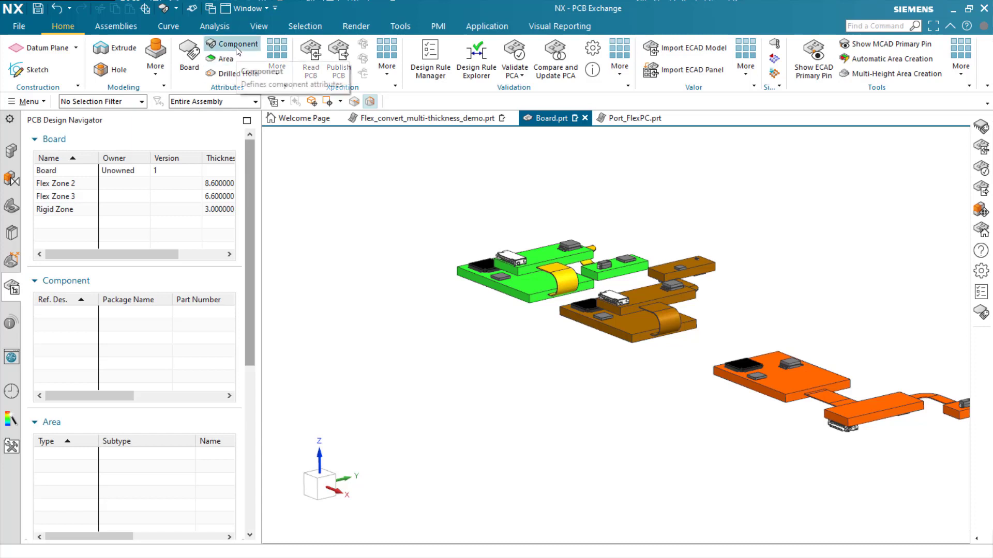
{"action": "scroll", "coordinate": [725, 507], "scroll_direction": "up", "scroll_amount": 3}
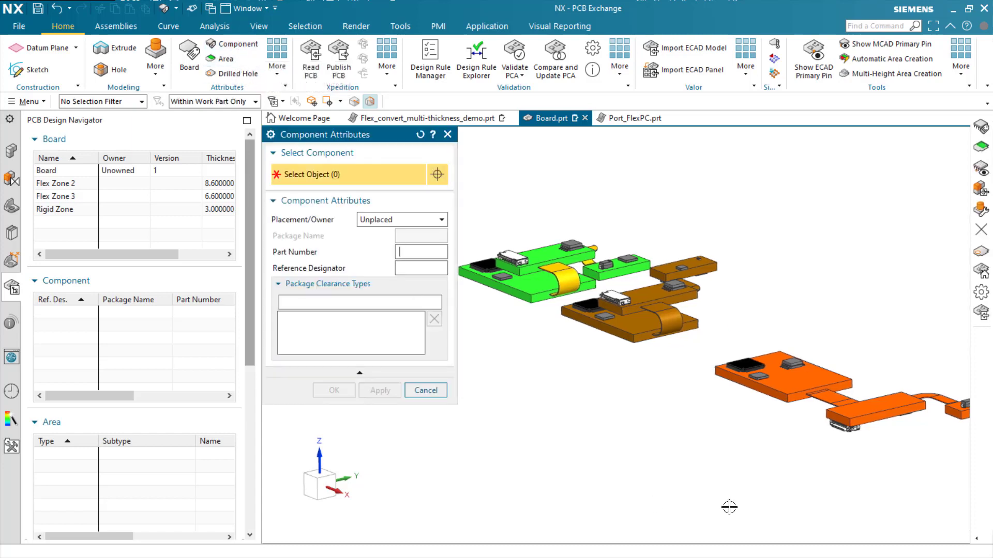
{"action": "left_click", "coordinate": [803, 380]}
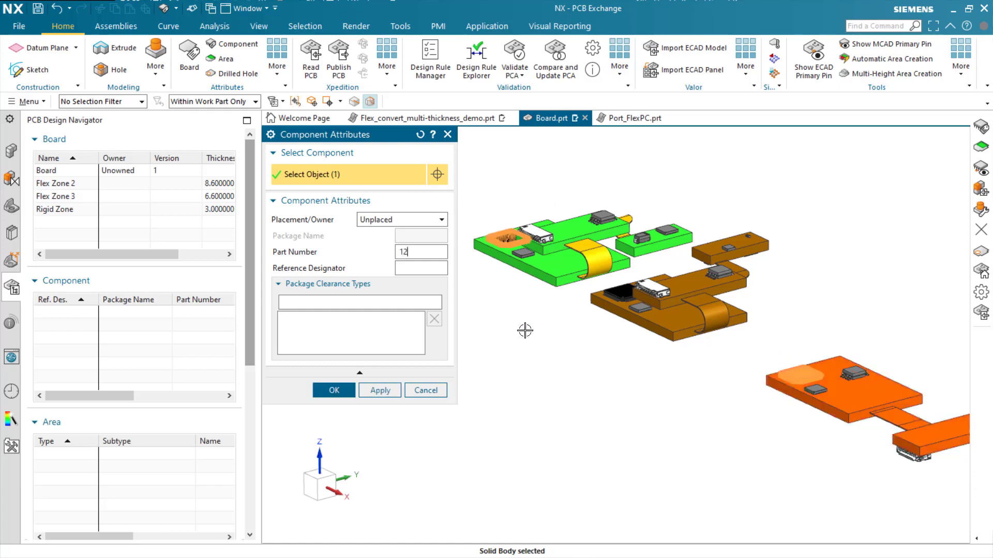
{"action": "type", "text": "3"}
{"action": "left_click", "coordinate": [379, 391]}
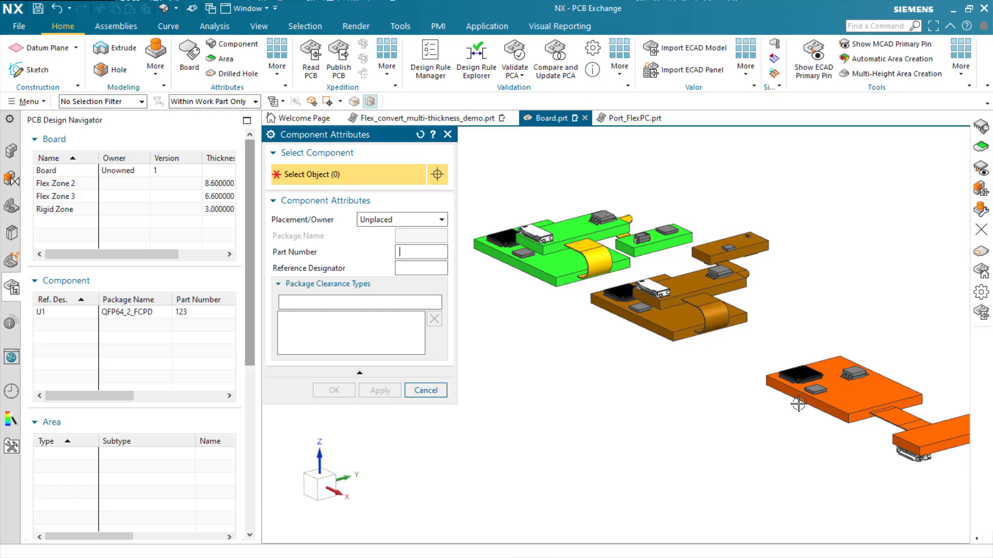
- Assign part number 124 and reference designator U2 to the grey chip beside the black one on the orange flat solid
{"action": "left_click", "coordinate": [855, 373]}
{"action": "middle_click_drag", "start_coordinate": [854, 373], "coordinate": [853, 378]}
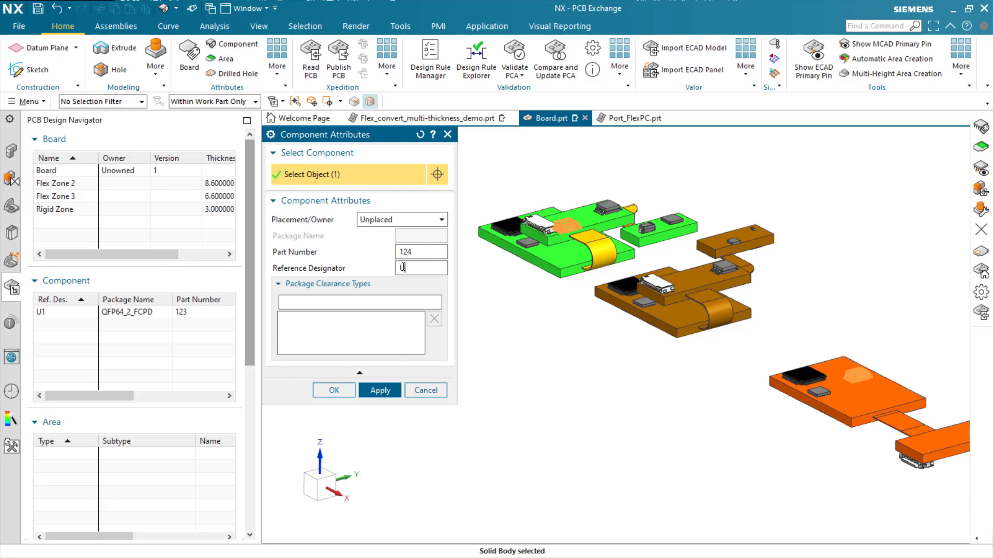
{"action": "left_click", "coordinate": [323, 386]}
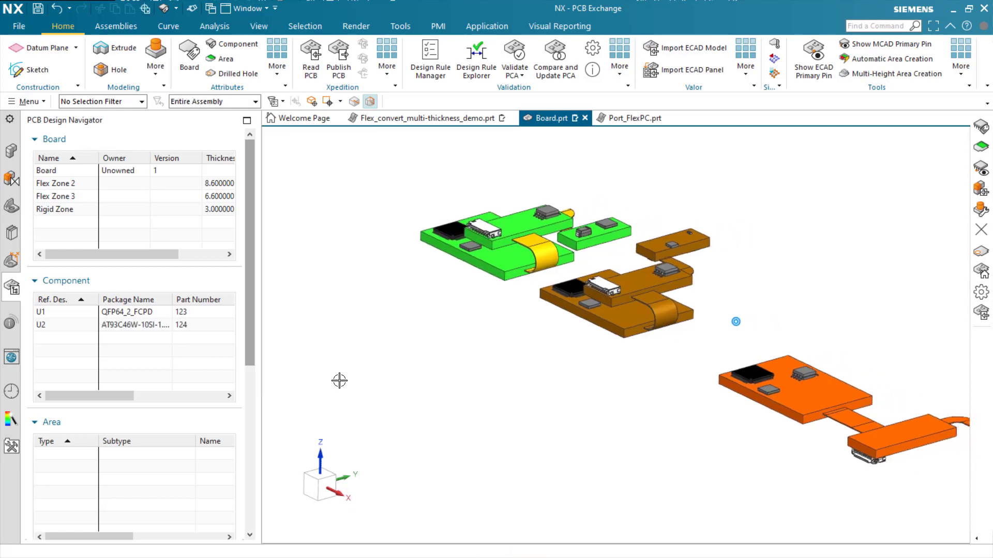
- Highlight component U1 from the PCB component list to locate its chip on the board bodies
{"action": "left_click", "coordinate": [43, 312]}
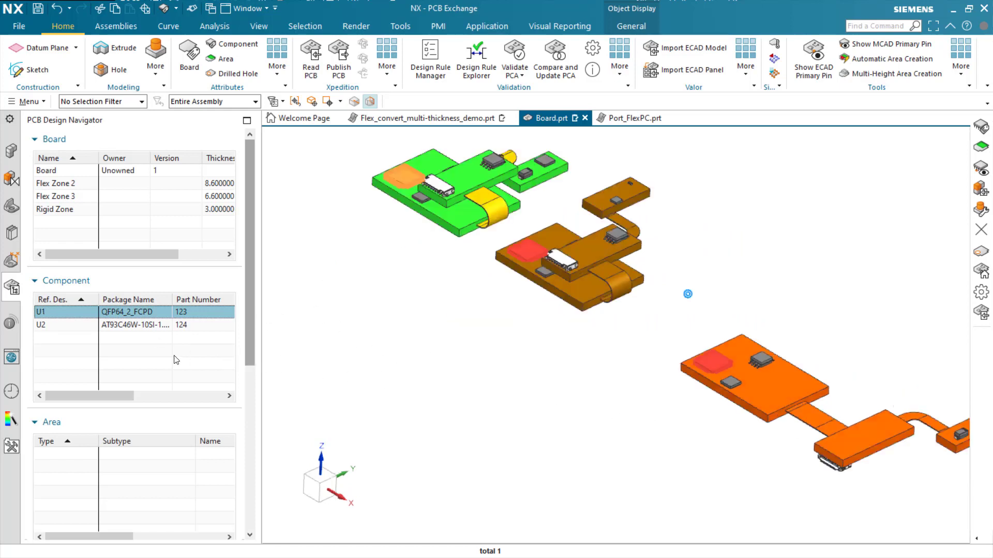
{"action": "left_click", "coordinate": [177, 360]}
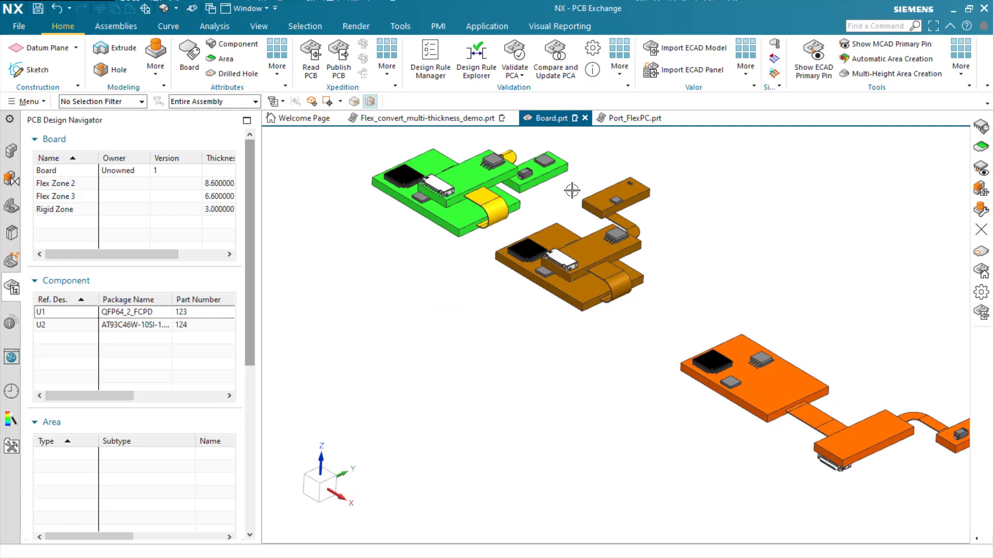
- Switch to Port_FlexPC.prt in PCB Exchange and toggle the display of the MCAD primary pins on and off
{"action": "left_click", "coordinate": [615, 119]}
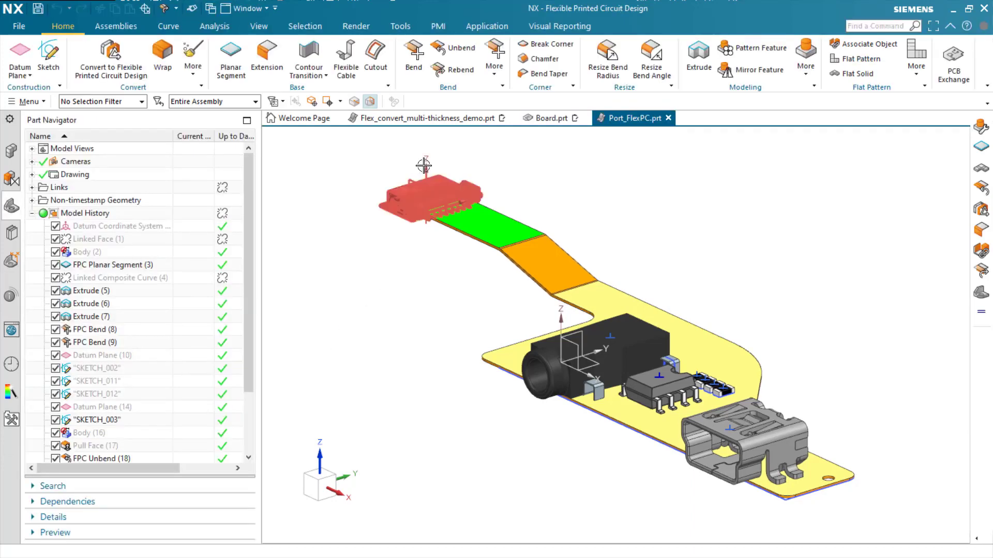
{"action": "left_click", "coordinate": [953, 60]}
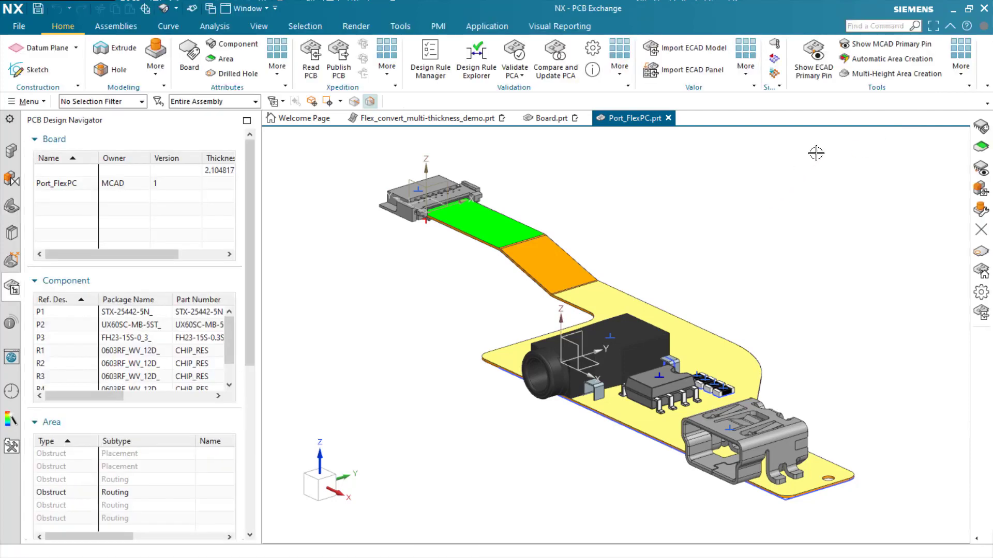
{"action": "left_click", "coordinate": [879, 45]}
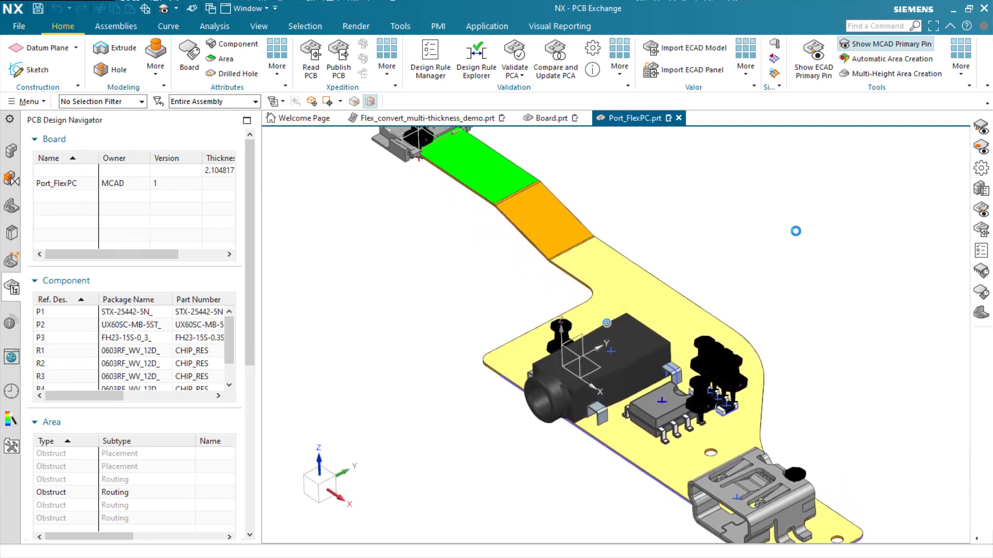
{"action": "left_click", "coordinate": [884, 44]}
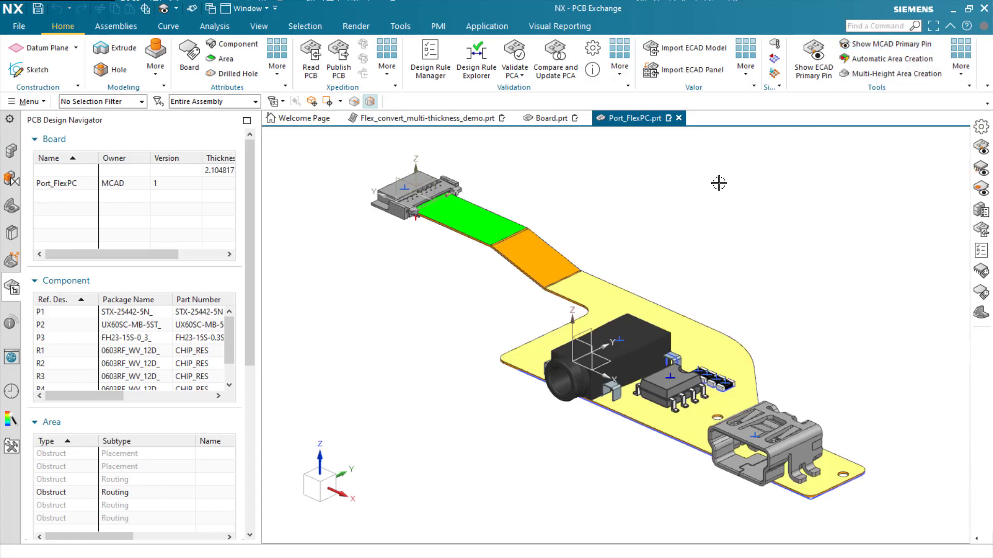
- Return to Flexible Printed Circuit Design and make the component STX-25442-5N_ the work part
{"action": "key", "text": "ctrl+alt+p"}
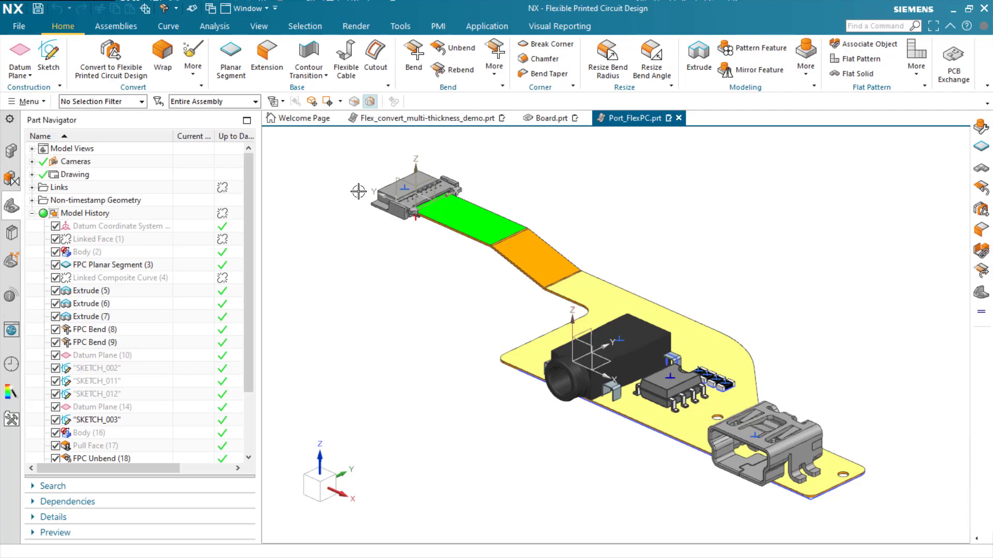
{"action": "left_click", "coordinate": [12, 154]}
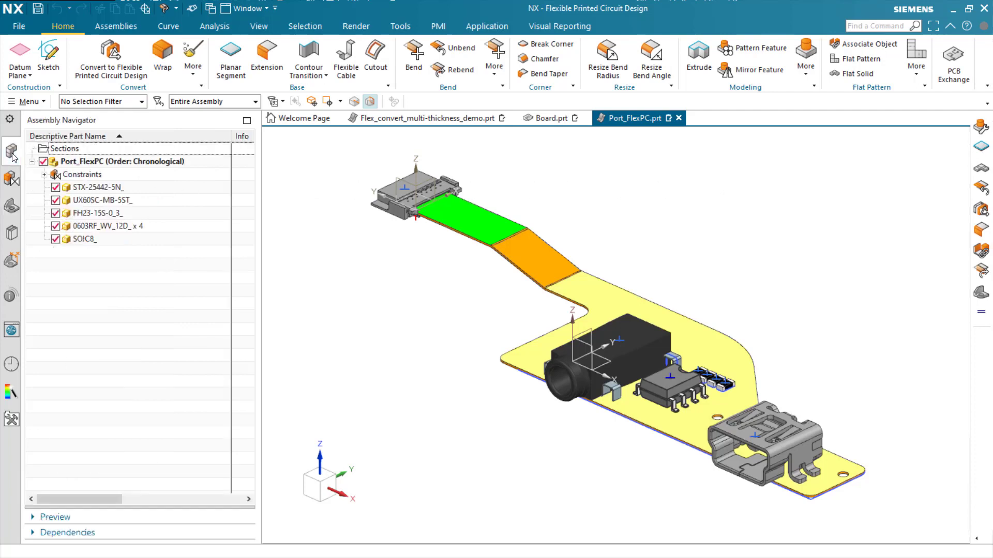
{"action": "right_click", "coordinate": [108, 188]}
{"action": "left_click", "coordinate": [116, 195]}
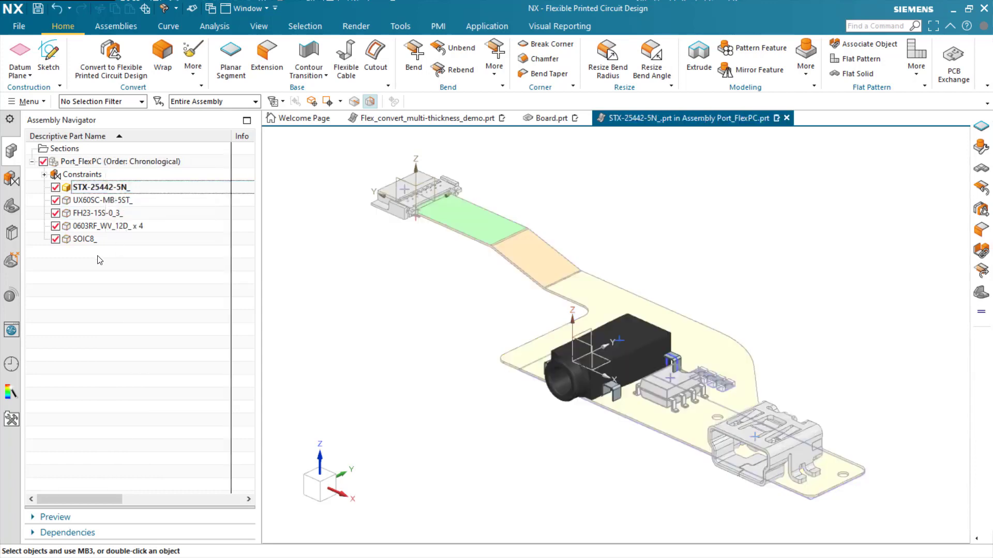
- Examine the attributes of Point (26) in the black connector for its MCAD pin number
{"action": "left_click", "coordinate": [12, 207]}
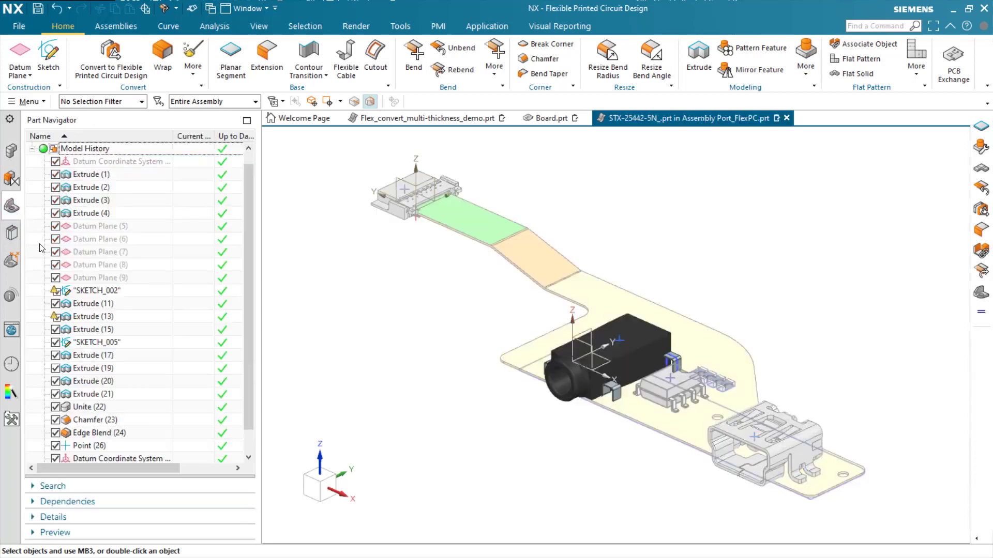
{"action": "scroll", "coordinate": [127, 395], "scroll_direction": "down", "scroll_amount": 1}
{"action": "left_click", "coordinate": [85, 421]}
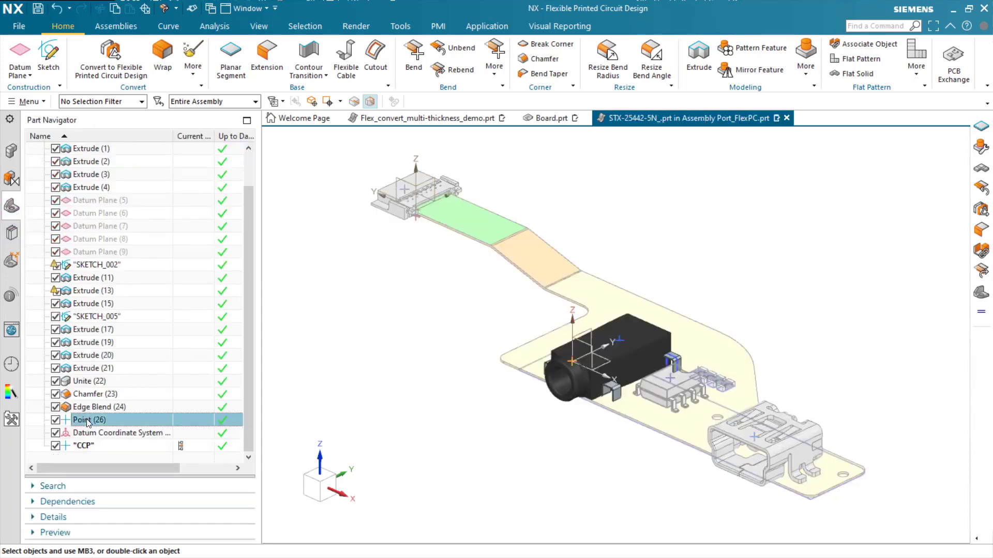
{"action": "right_click", "coordinate": [87, 421]}
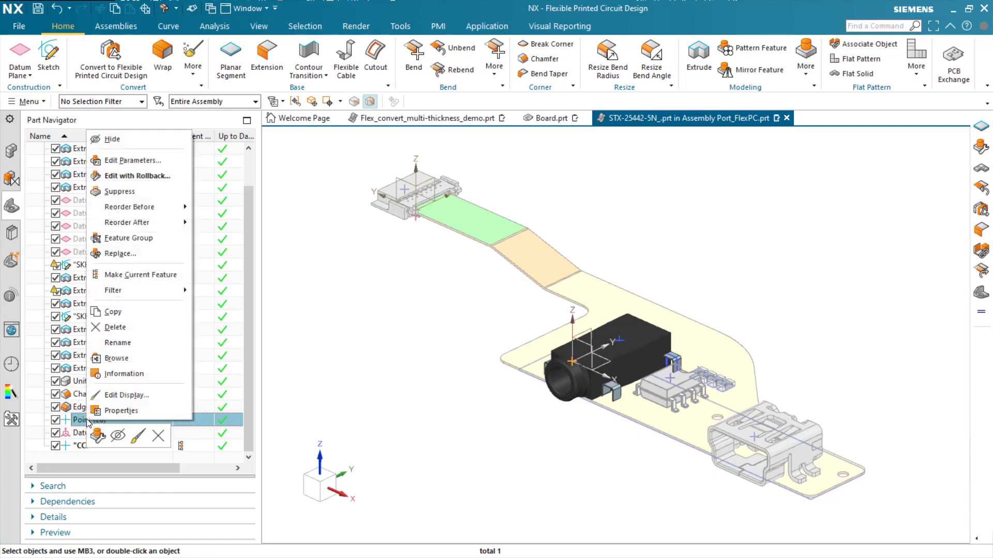
{"action": "left_click", "coordinate": [115, 411]}
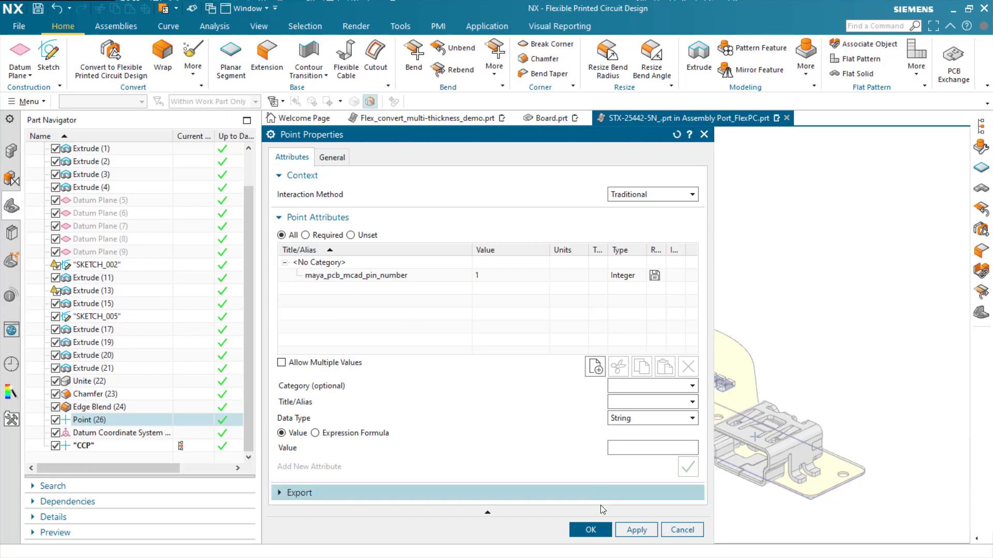
{"action": "left_click", "coordinate": [682, 531]}
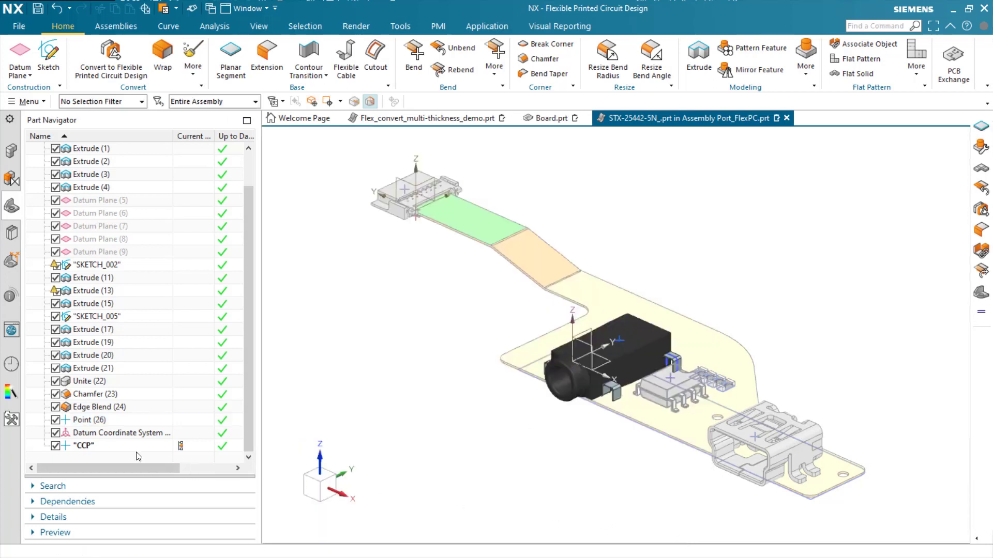
- Highlight the connector's CCP point, and make Port_FlexPC the work part again
{"action": "left_click", "coordinate": [95, 446]}
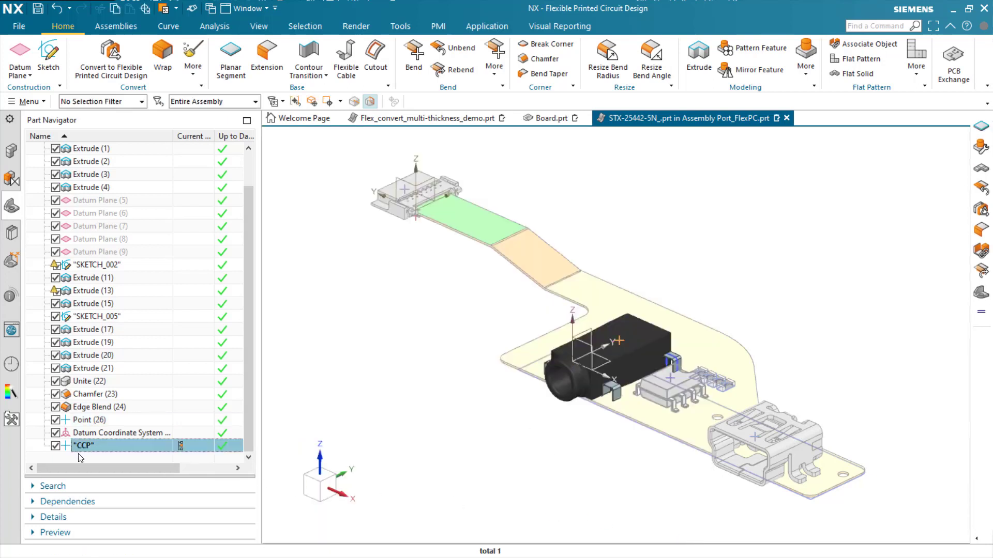
{"action": "left_click", "coordinate": [95, 454]}
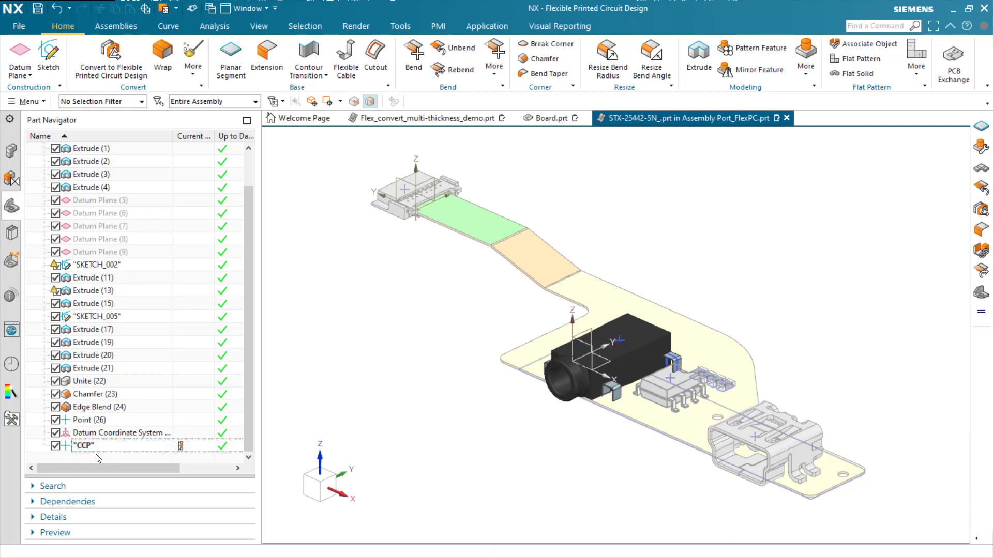
{"action": "left_click", "coordinate": [11, 151]}
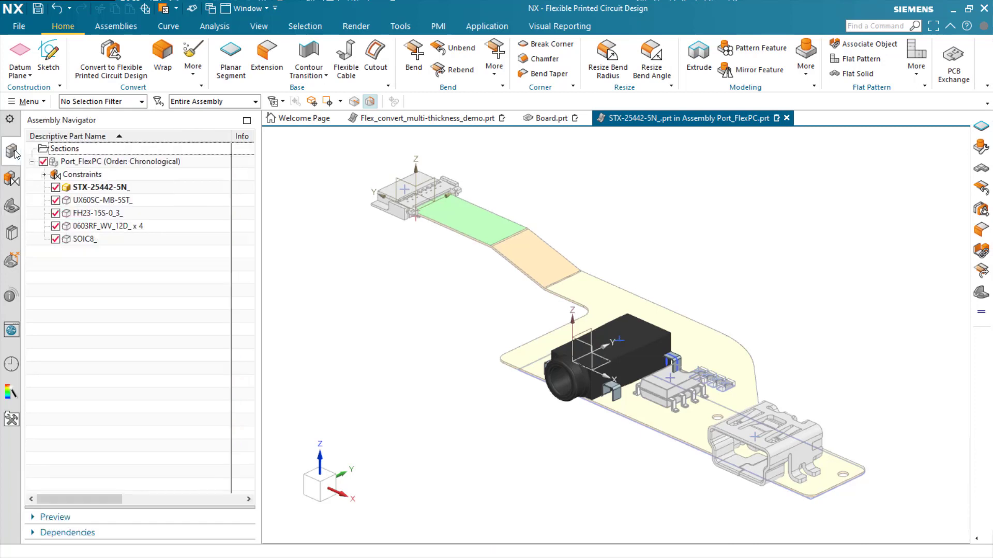
{"action": "double_click", "coordinate": [90, 162]}
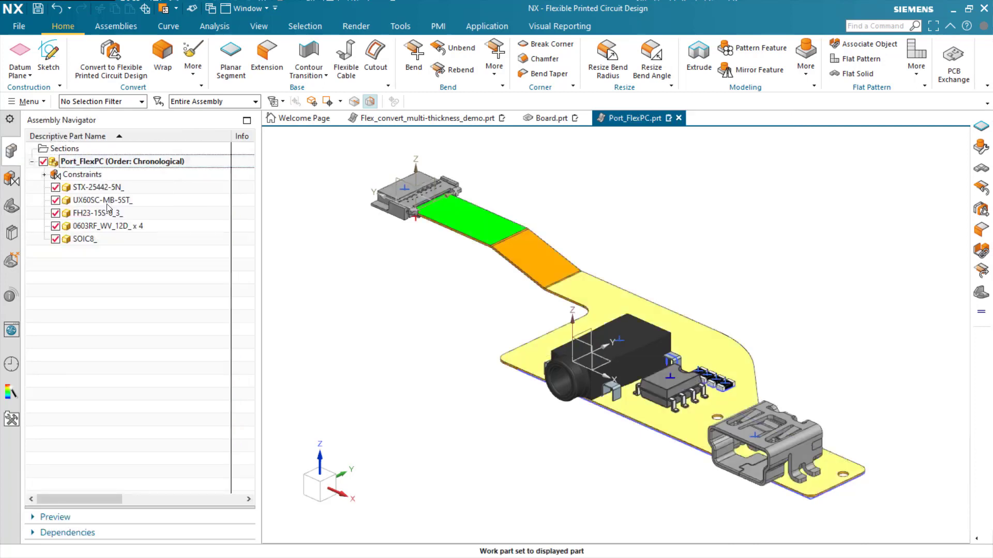
- Create a flat solid from the large yellow face, with the orientation CSYS at Y 30 and layer and color from Preferences
{"action": "left_click", "coordinate": [856, 73]}
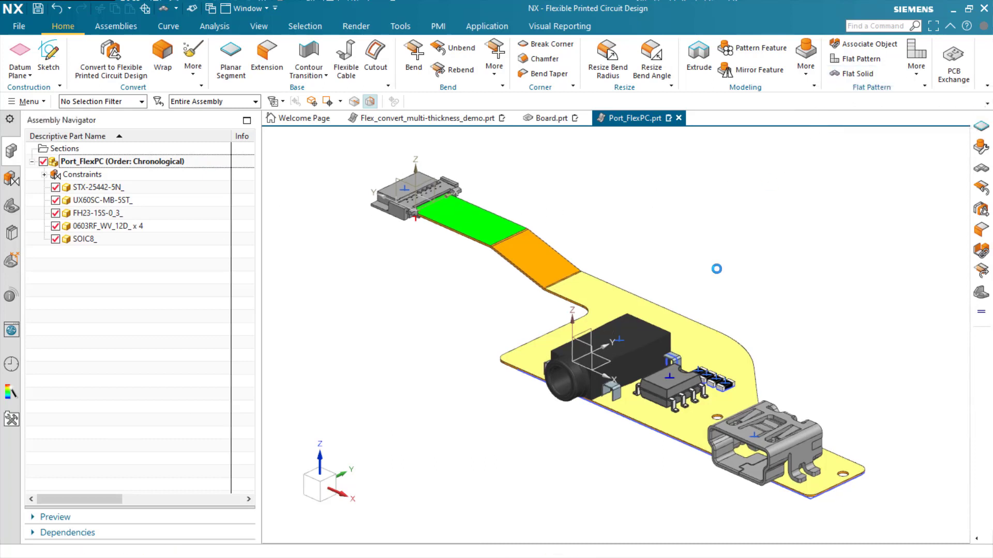
{"action": "left_click", "coordinate": [682, 423]}
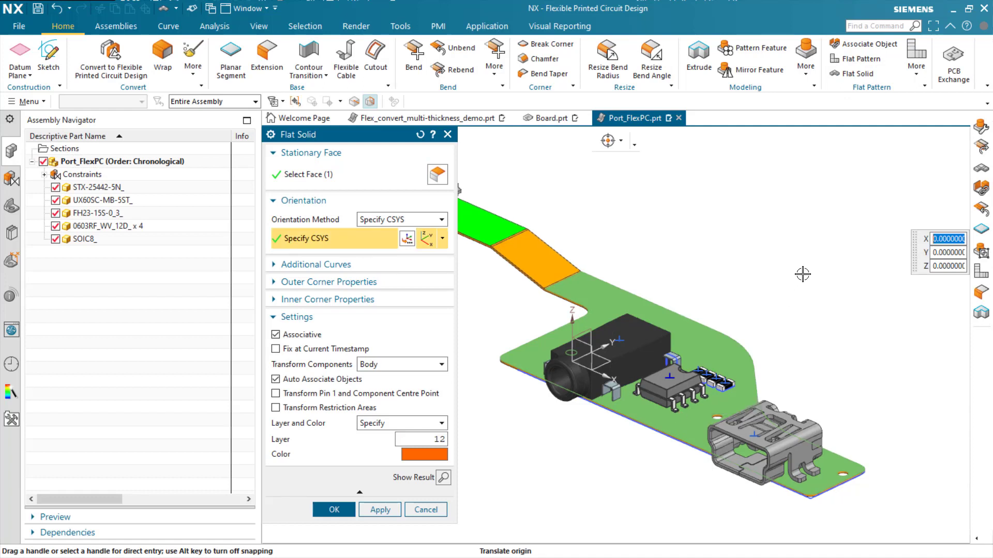
{"action": "key", "text": "Tab"}
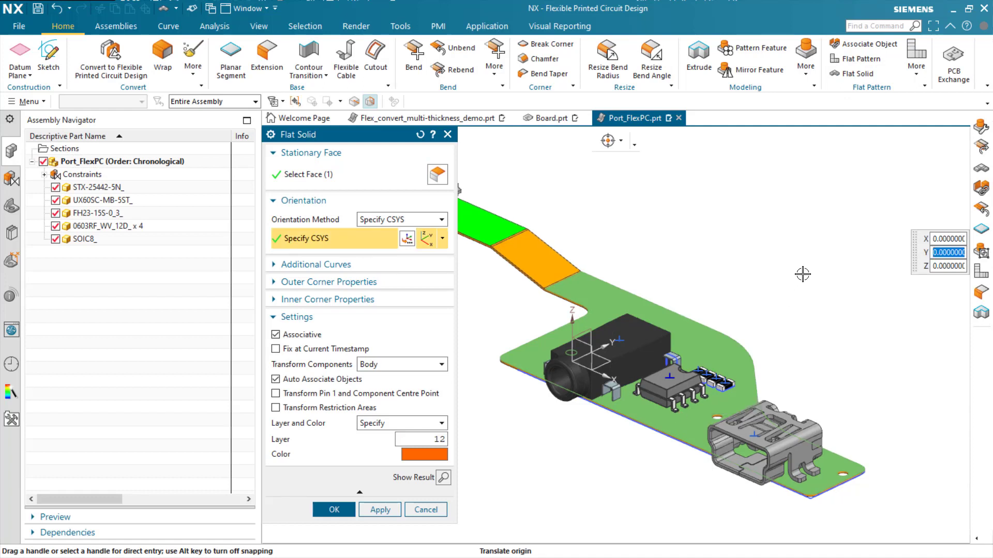
{"action": "type", "text": "30"}
{"action": "key", "text": "Return"}
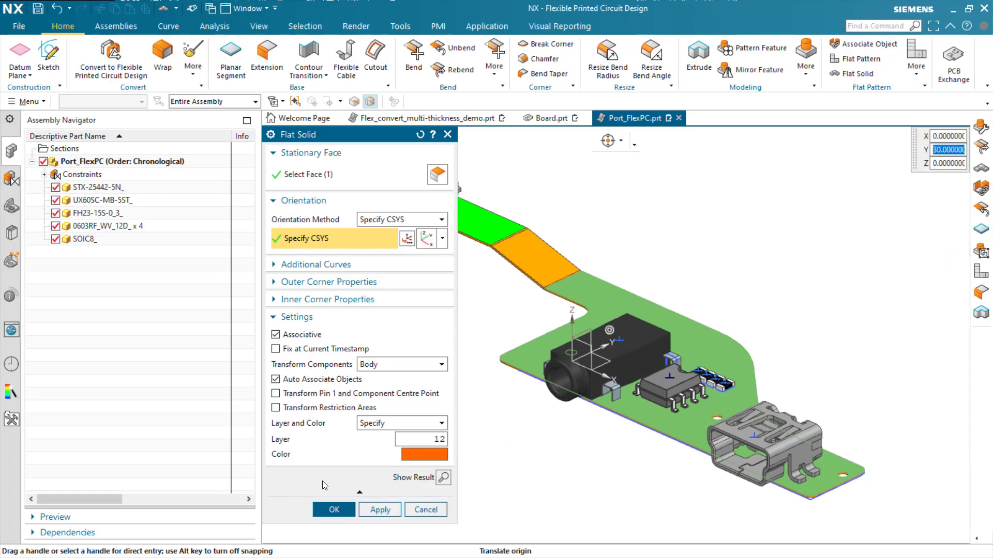
{"action": "left_click", "coordinate": [399, 427]}
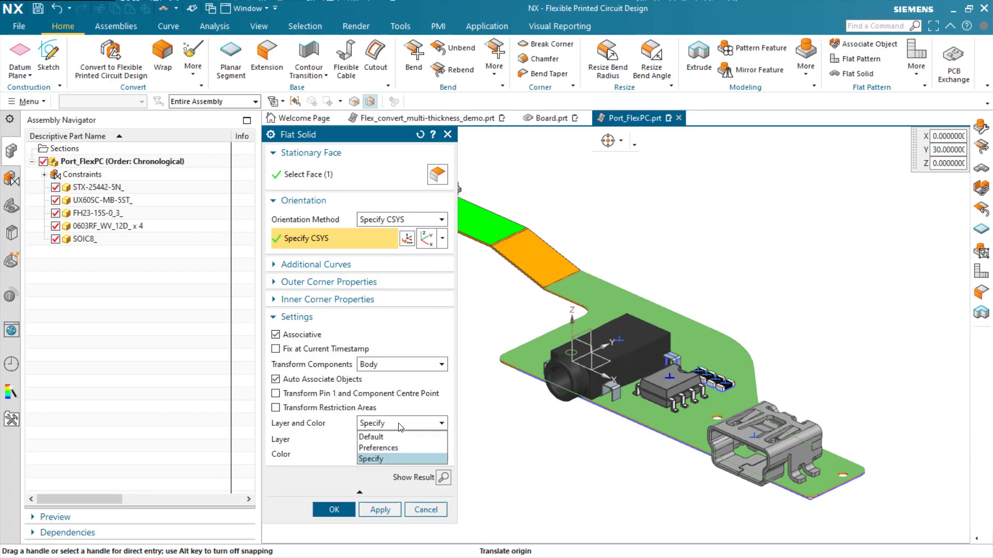
{"action": "left_click", "coordinate": [394, 451]}
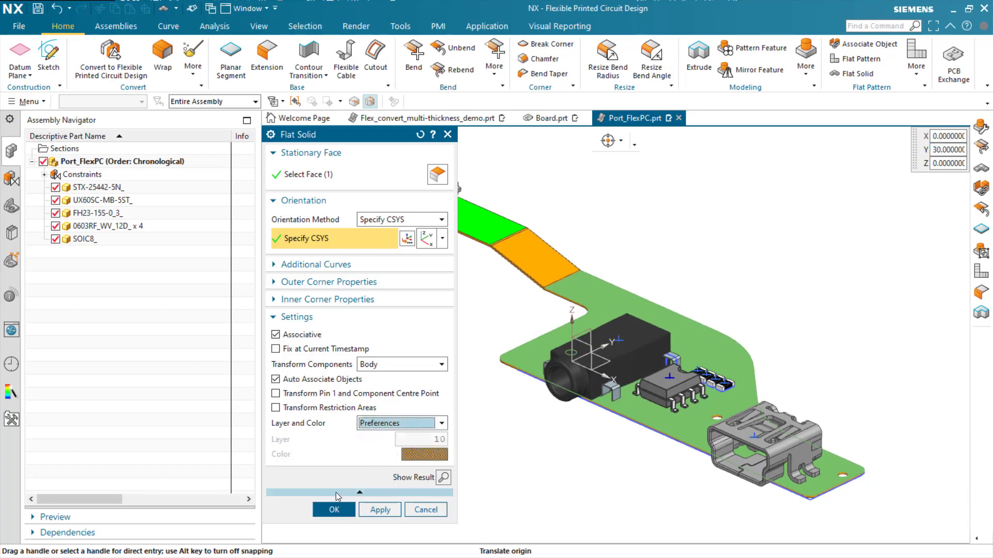
{"action": "left_click", "coordinate": [334, 510]}
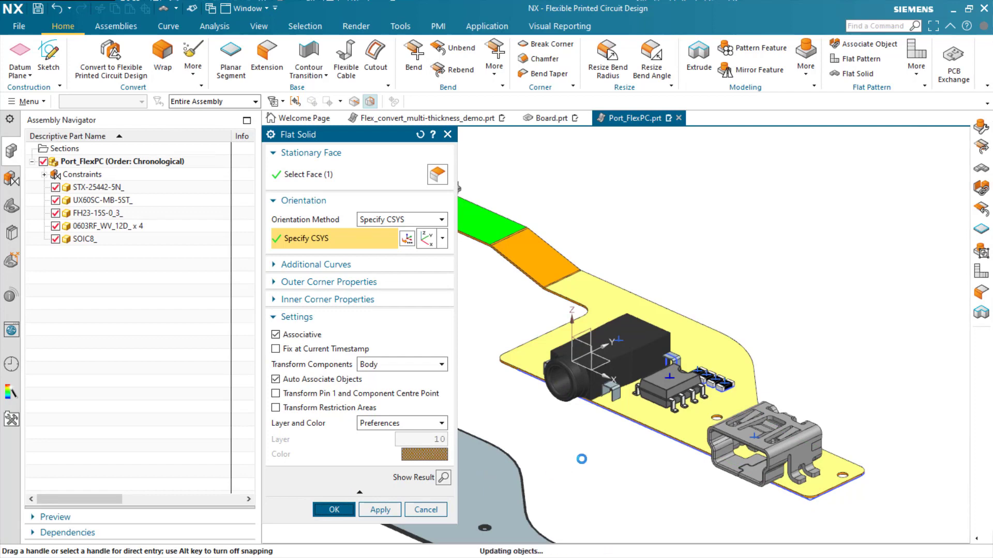
- Edit the new flat solid to also transform pin 1 and the component centre point
{"action": "scroll", "coordinate": [581, 459], "scroll_direction": "down", "scroll_amount": 4}
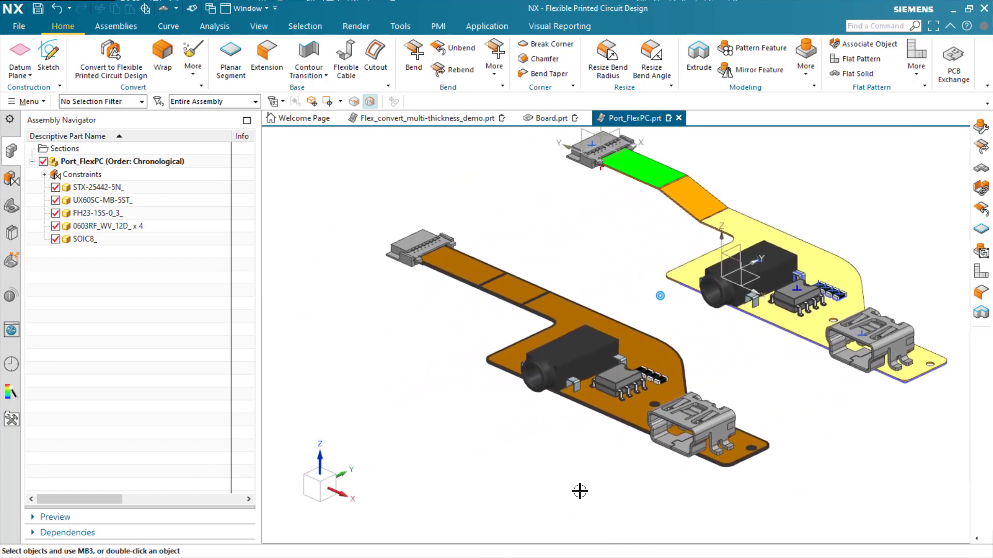
{"action": "left_click", "coordinate": [11, 206]}
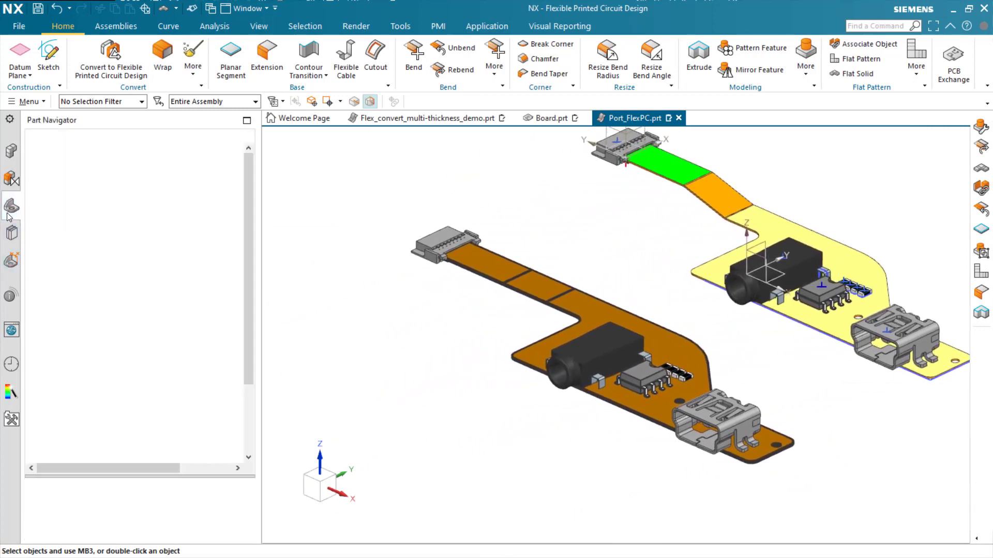
{"action": "scroll", "coordinate": [103, 414], "scroll_direction": "down", "scroll_amount": 3}
{"action": "double_click", "coordinate": [98, 446]}
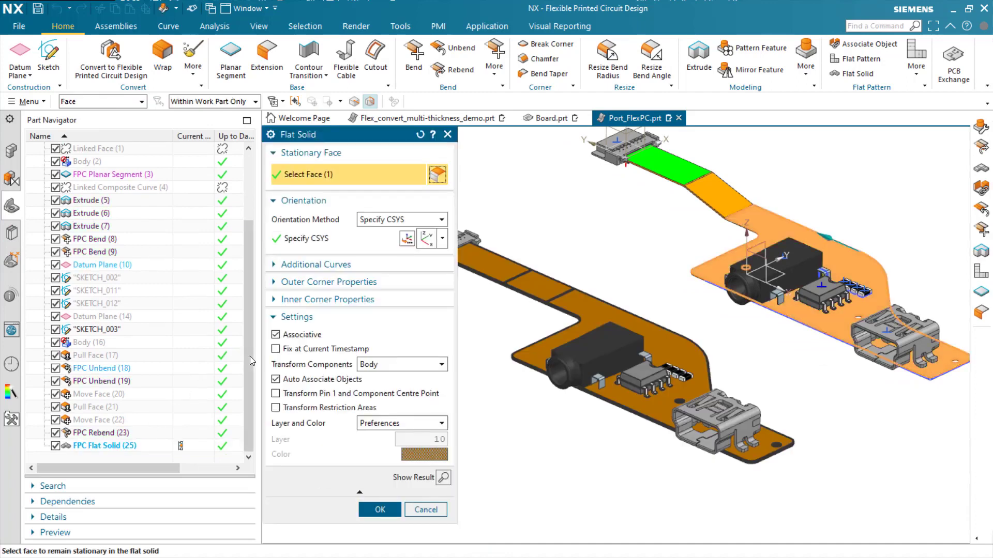
{"action": "left_click", "coordinate": [276, 394]}
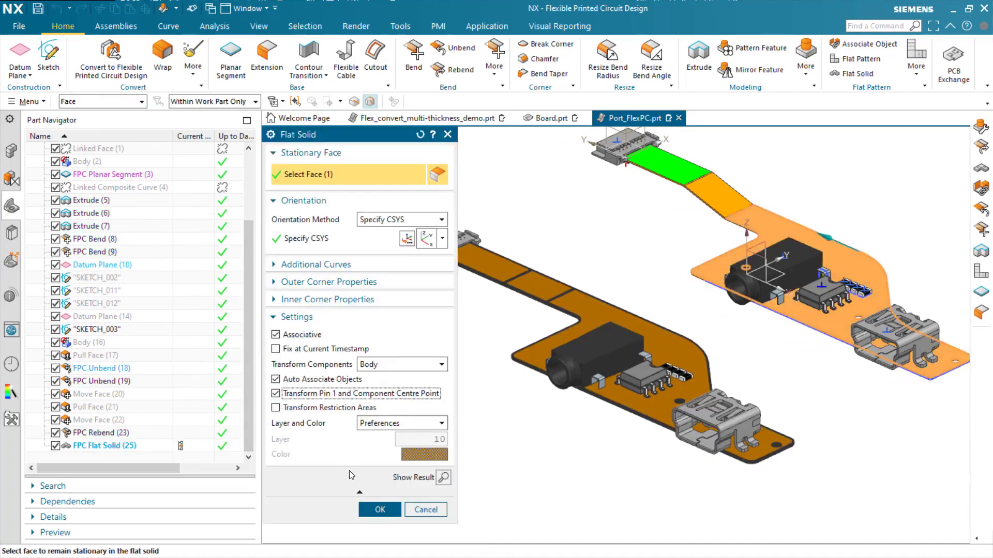
{"action": "left_click", "coordinate": [365, 504]}
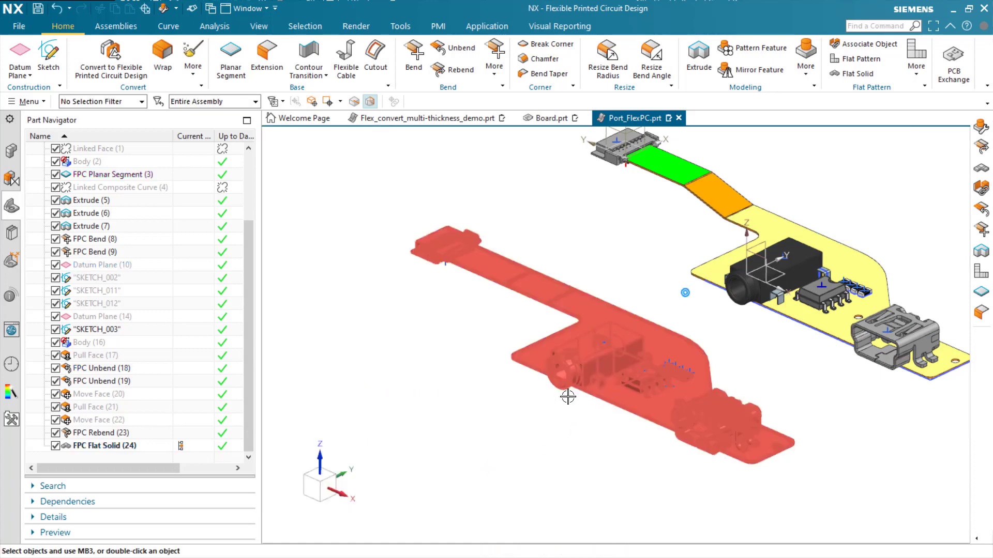
{"action": "middle_click_drag", "start_coordinate": [566, 395], "coordinate": [434, 276]}
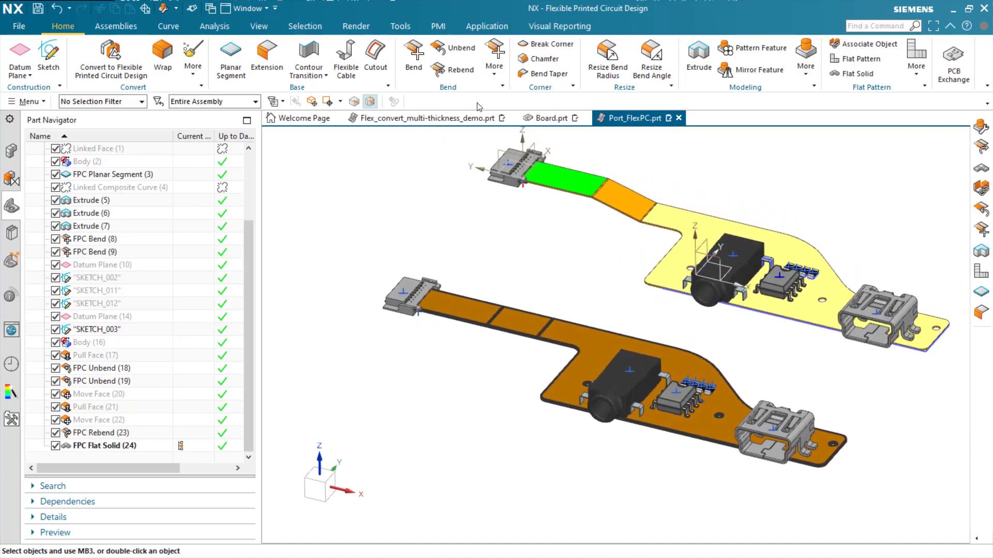
- Switch Port_FlexPC to Drafting and update the out-of-date views on Sheet 1
{"action": "left_click", "coordinate": [486, 27]}
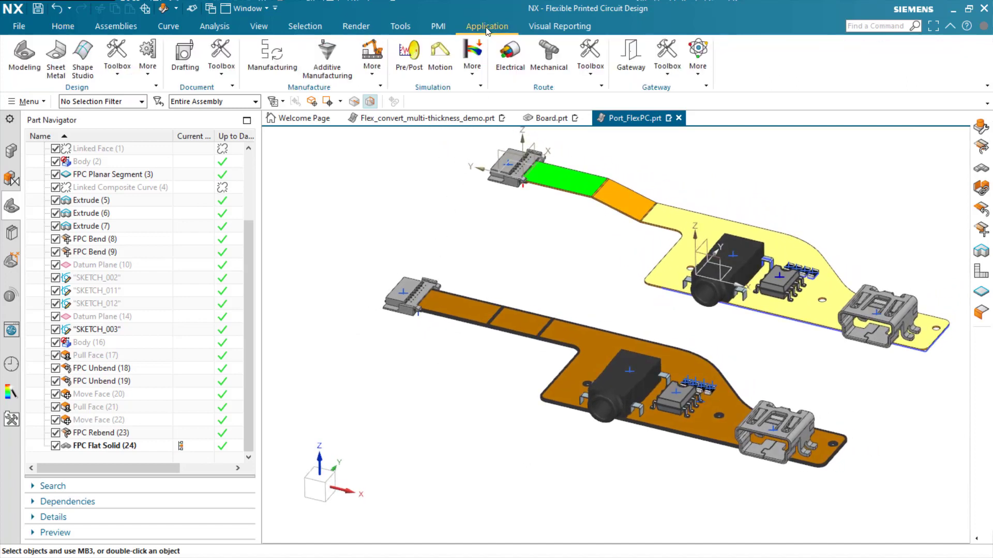
{"action": "left_click", "coordinate": [182, 67]}
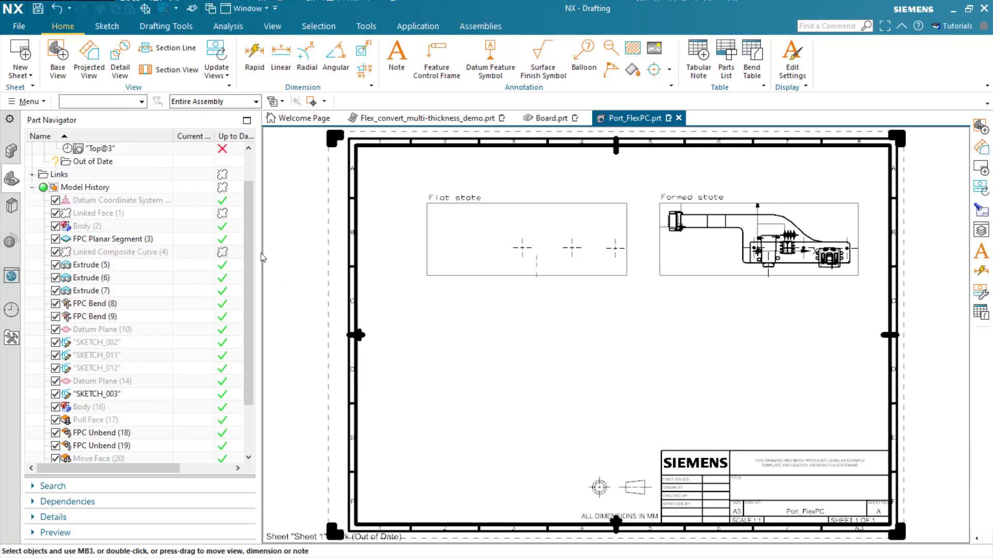
{"action": "scroll", "coordinate": [140, 204], "scroll_direction": "up", "scroll_amount": 1}
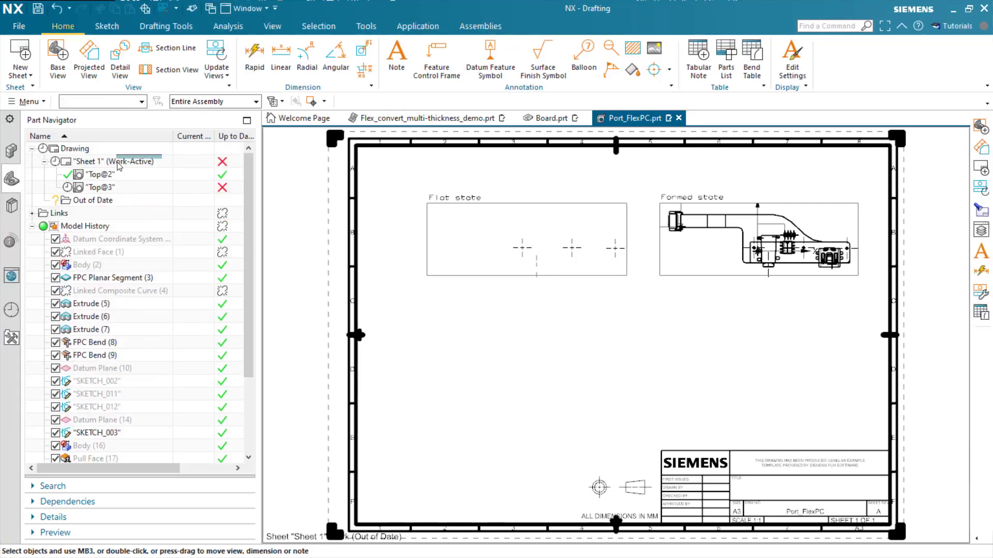
{"action": "right_click", "coordinate": [119, 164]}
{"action": "left_click", "coordinate": [128, 173]}
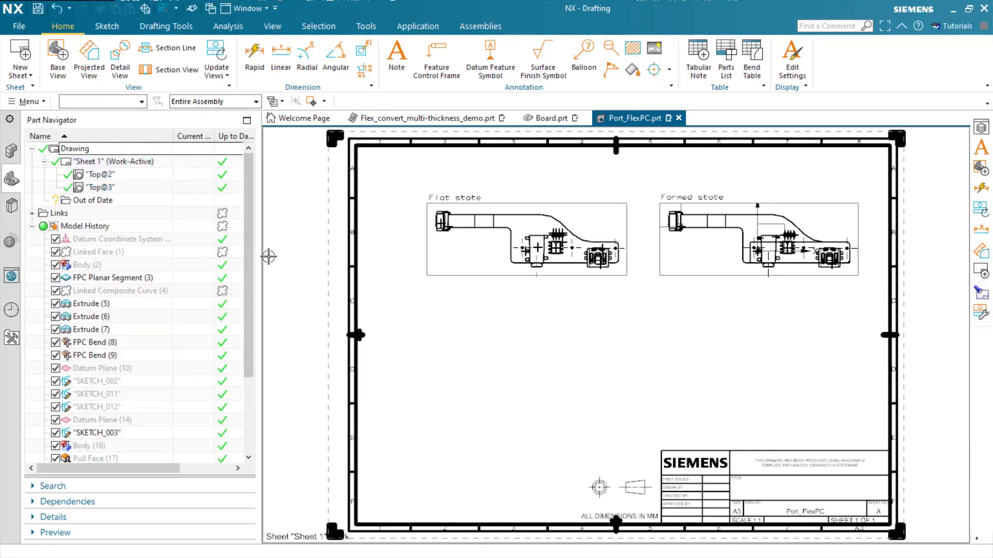
- Add a vertical rapid dimension in the Flat state view from the board's lower edge to the audio jack's centre point
{"action": "scroll", "coordinate": [572, 281], "scroll_direction": "up", "scroll_amount": 4}
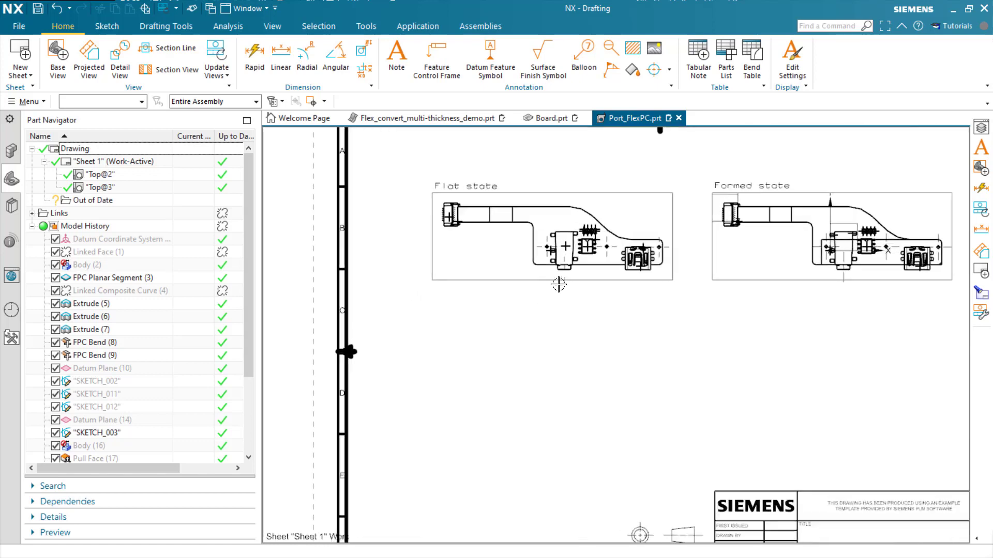
{"action": "scroll", "coordinate": [613, 386], "scroll_direction": "up", "scroll_amount": 5}
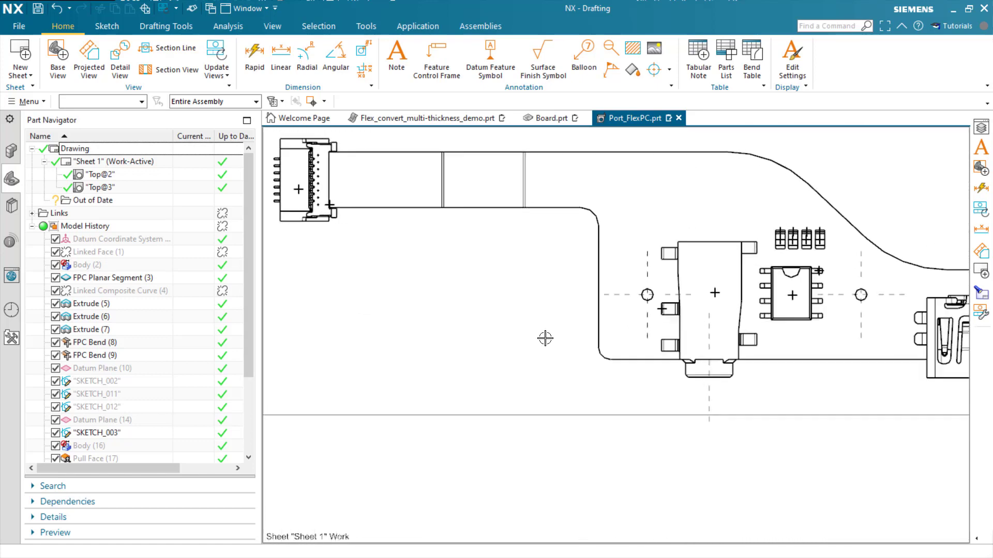
{"action": "left_click", "coordinate": [261, 59]}
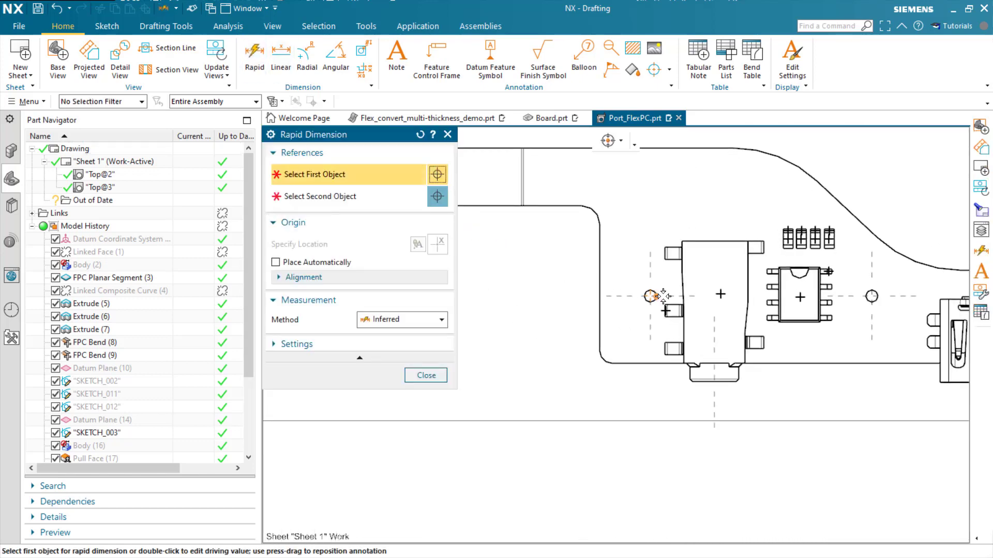
{"action": "left_click", "coordinate": [648, 363]}
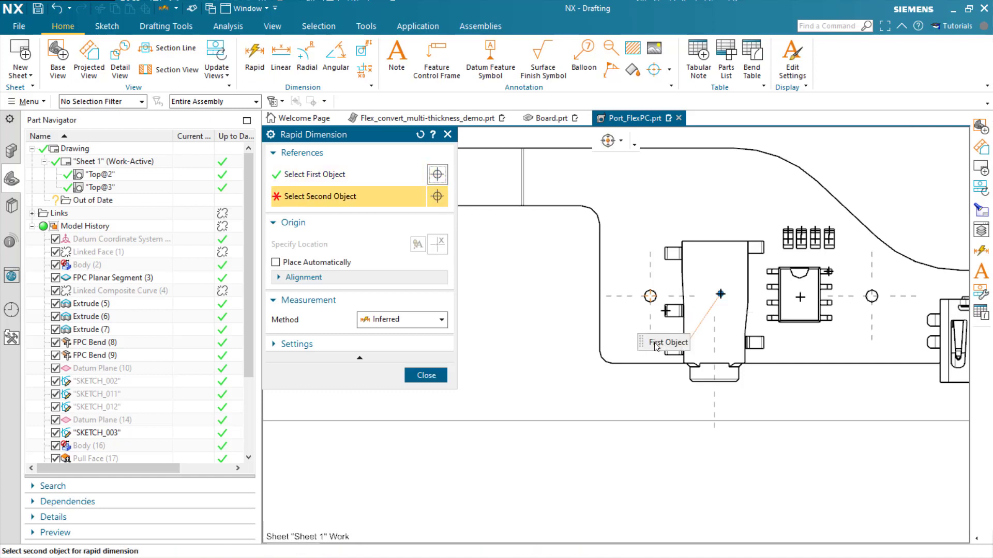
{"action": "left_click", "coordinate": [721, 293]}
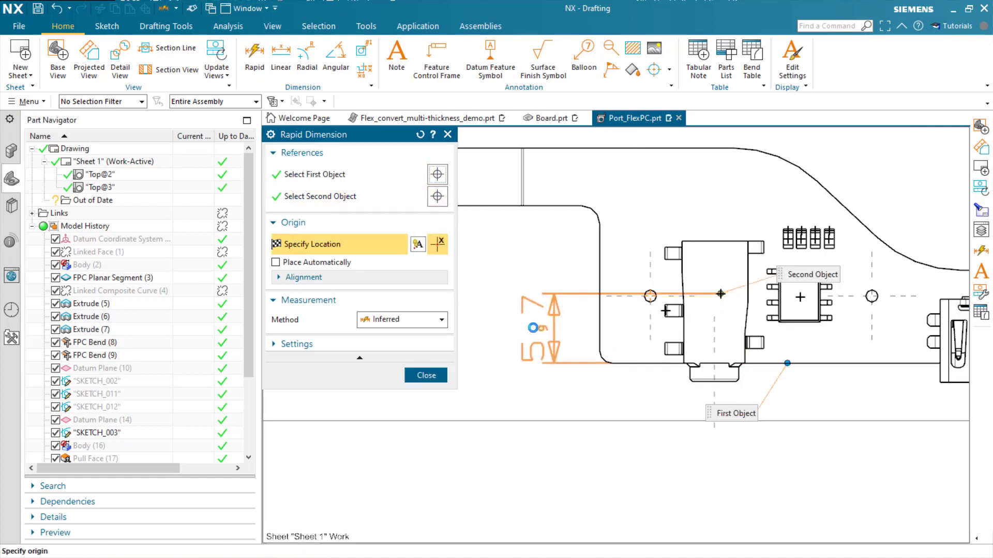
{"action": "left_click", "coordinate": [540, 328]}
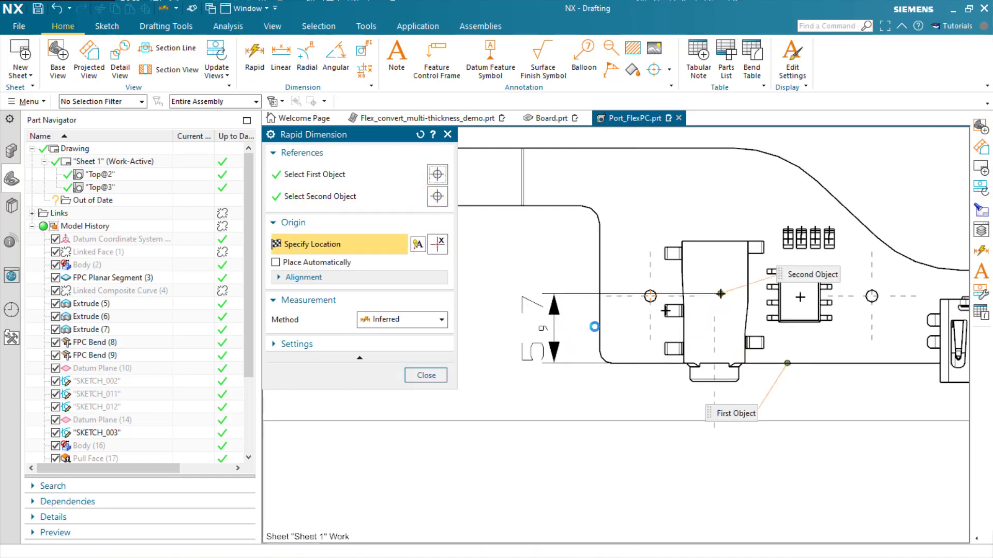
- Add a horizontal rapid dimension from the board's left edge to the audio jack's centre point, and return to Flexible Printed Circuit Design
{"action": "left_click", "coordinate": [720, 293]}
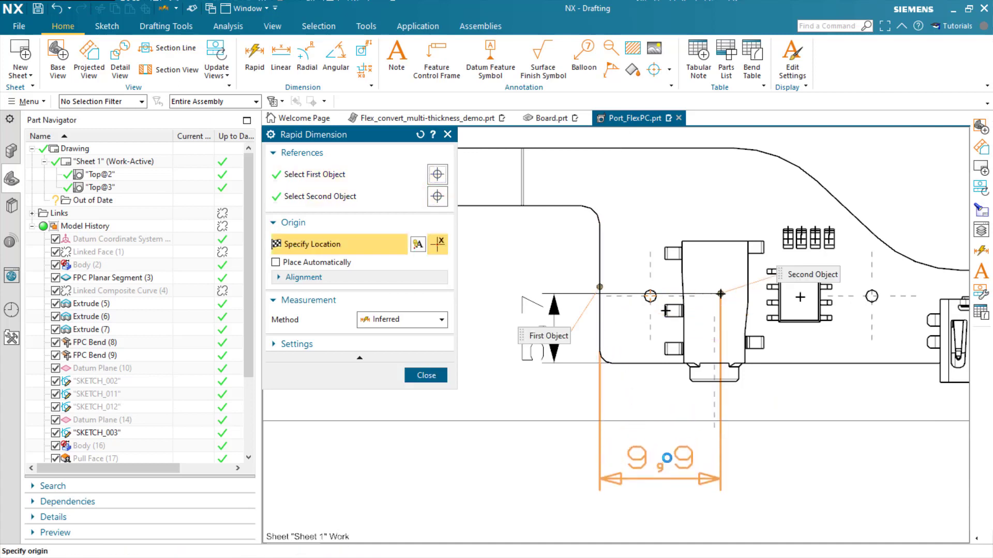
{"action": "left_click", "coordinate": [667, 462]}
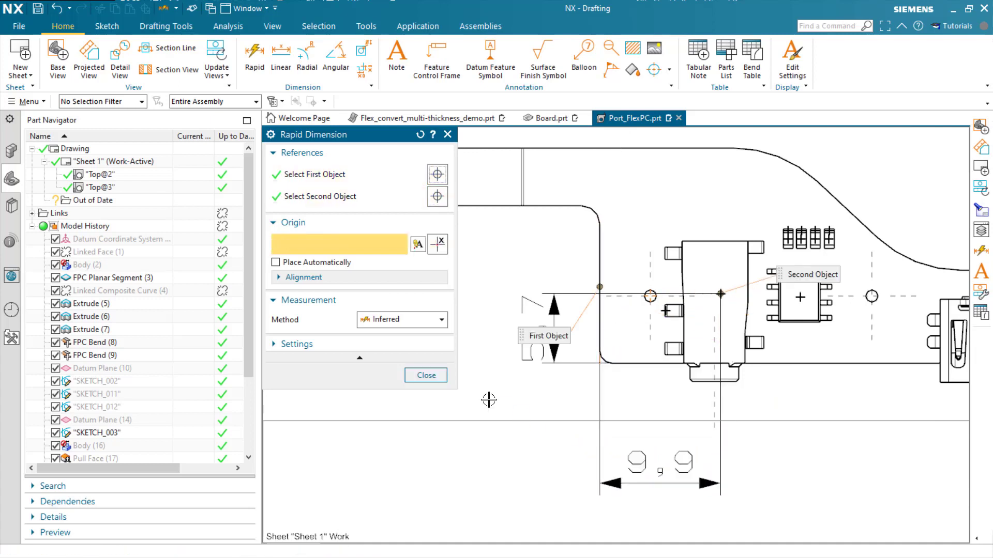
{"action": "left_click", "coordinate": [426, 375]}
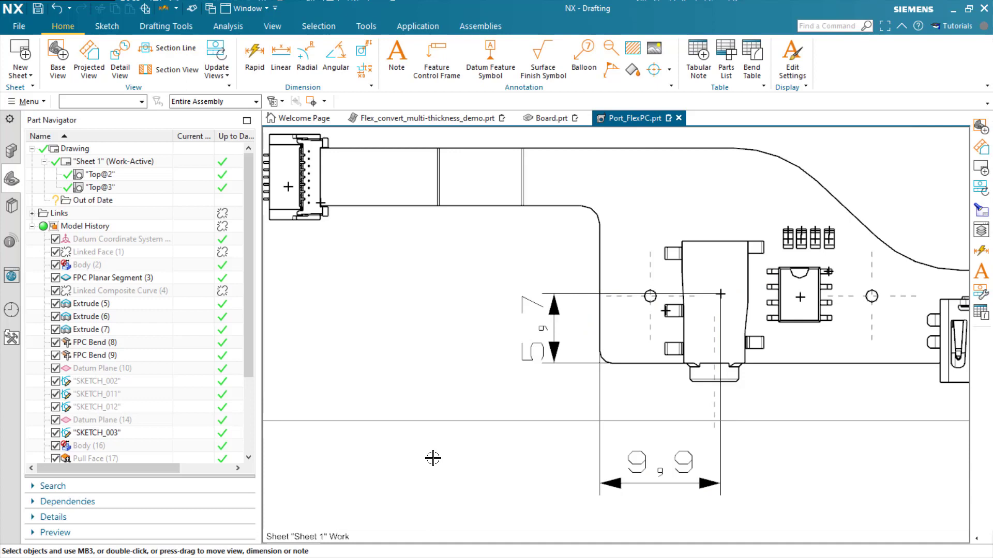
{"action": "key", "text": "ctrl+m"}
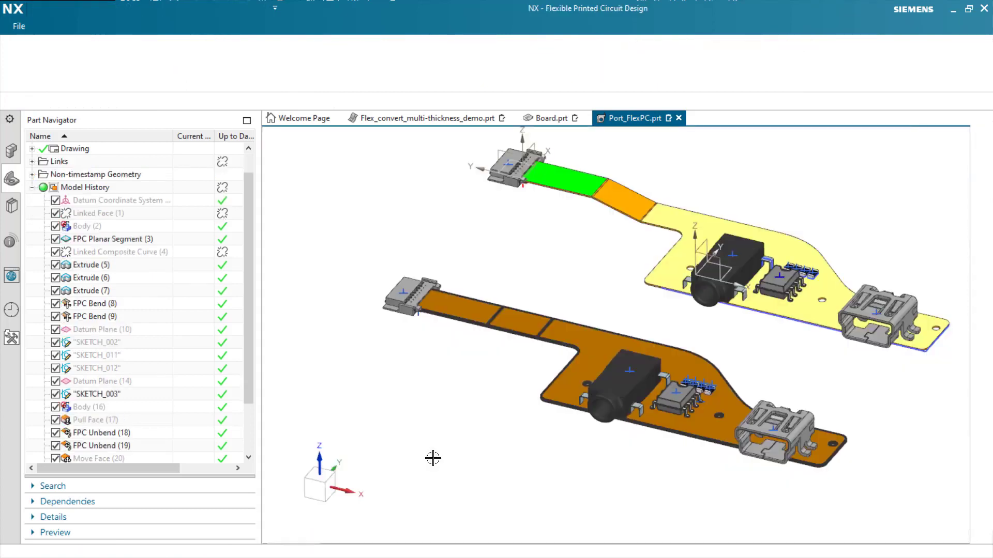